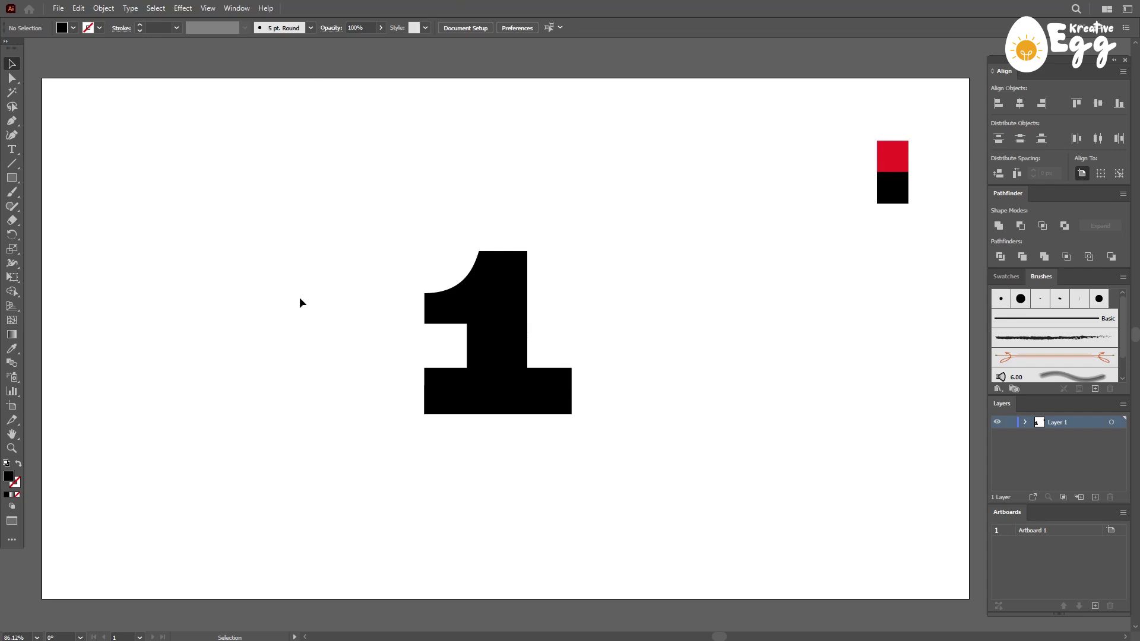
- Move the black numeral 1 aside and add a text object reading "1" beside it, enlarged to about 315 pt
{"action": "left_click_drag", "start_coordinate": [484, 339], "coordinate": [448, 335]}
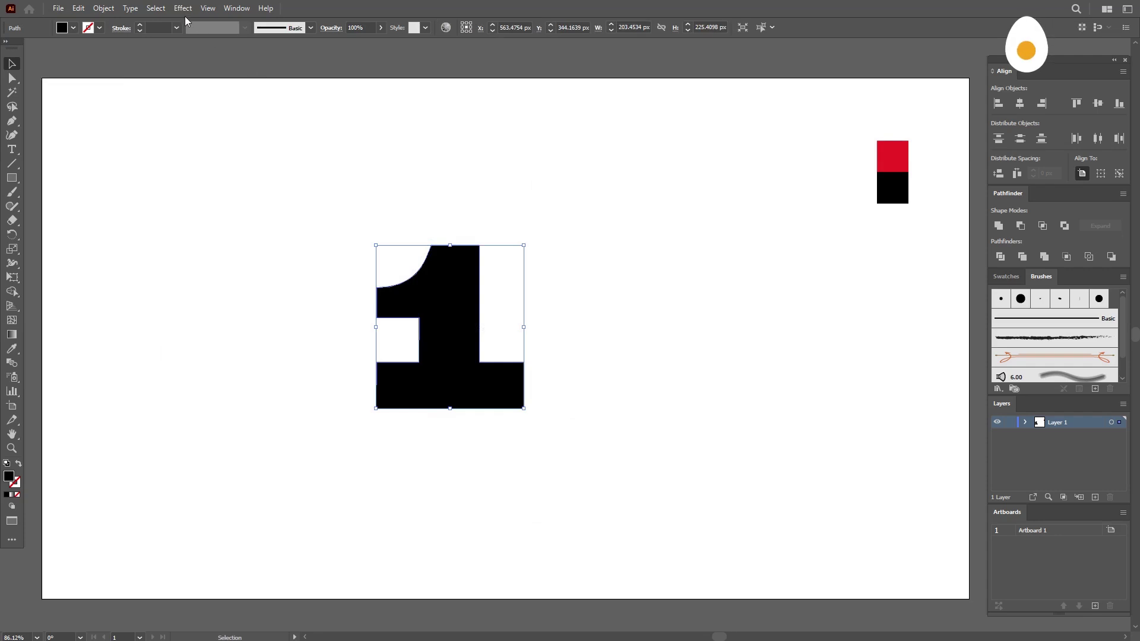
{"action": "left_click", "coordinate": [13, 151]}
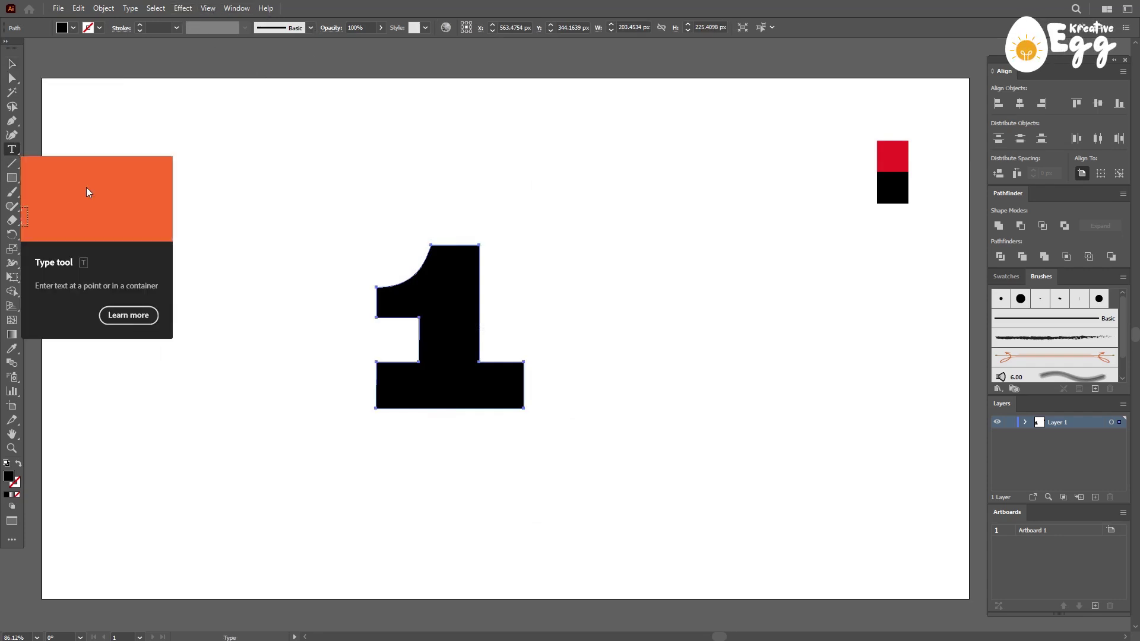
{"action": "left_click", "coordinate": [630, 287]}
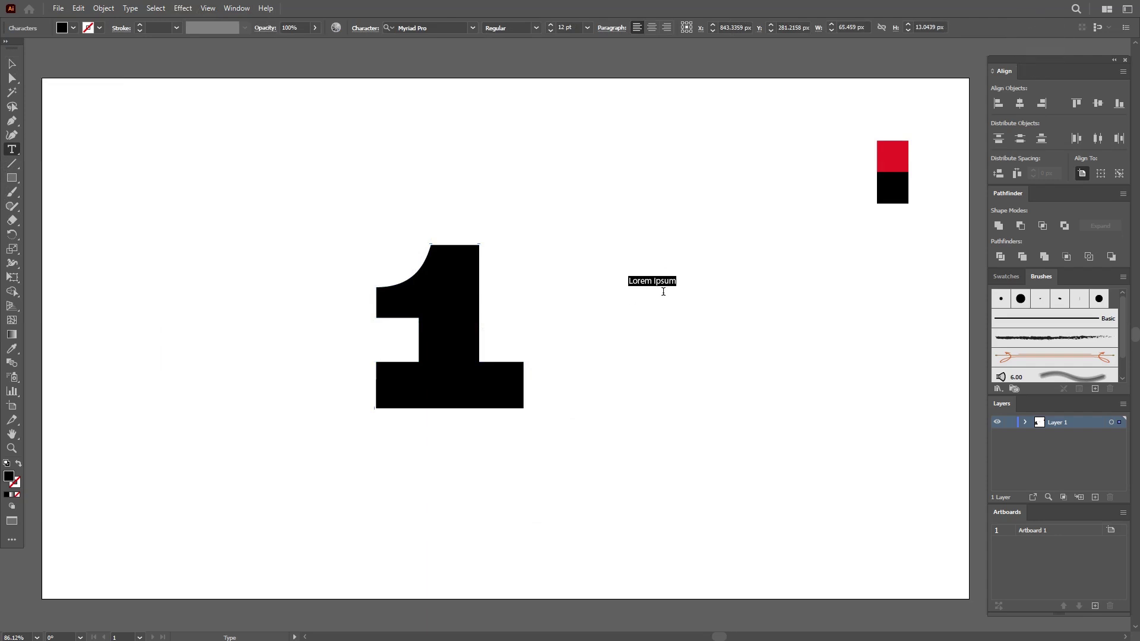
{"action": "type", "text": "1"}
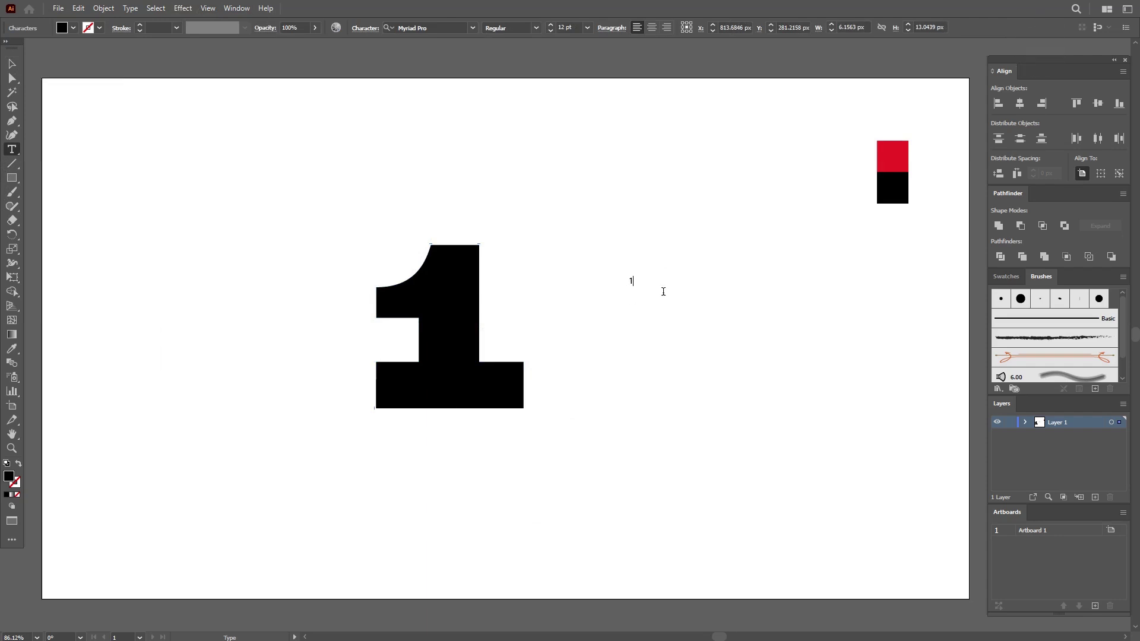
{"action": "left_click", "coordinate": [14, 67]}
{"action": "left_click_drag", "start_coordinate": [640, 290], "coordinate": [659, 305]}
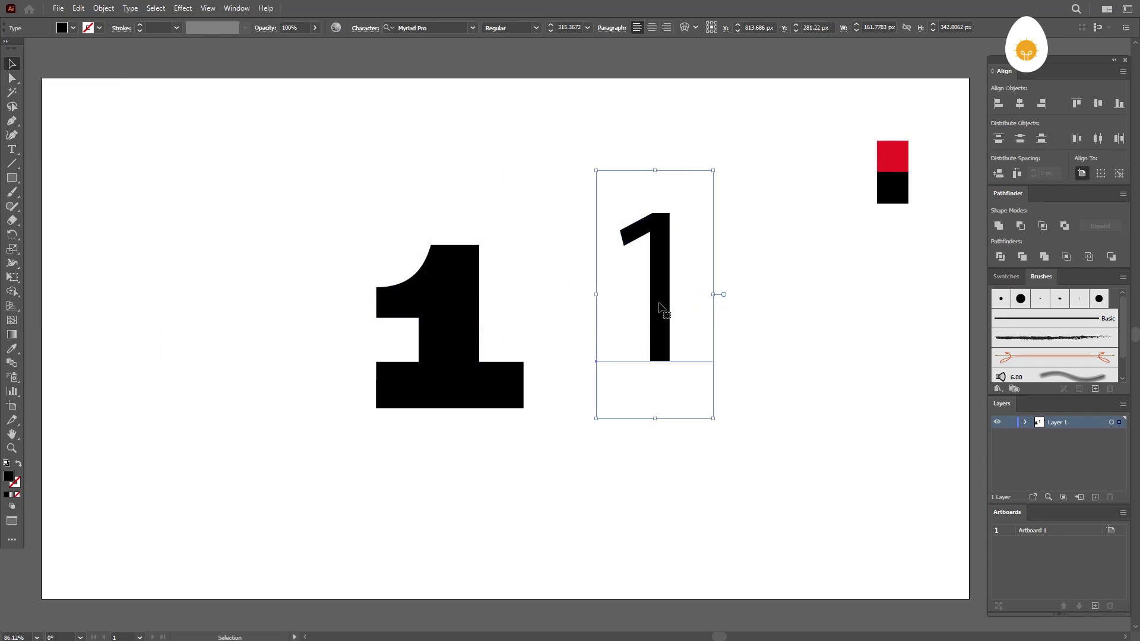
- Set the new text object's font to Rockwell Extra Bold
{"action": "left_click", "coordinate": [460, 28]}
{"action": "left_click", "coordinate": [472, 29]}
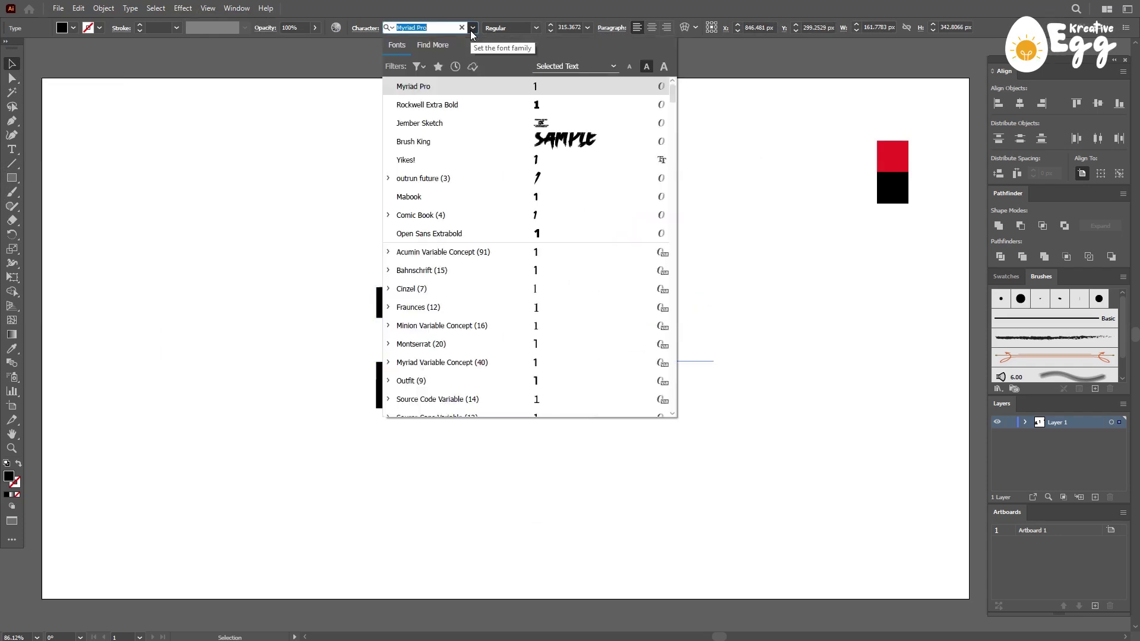
{"action": "left_click", "coordinate": [486, 107]}
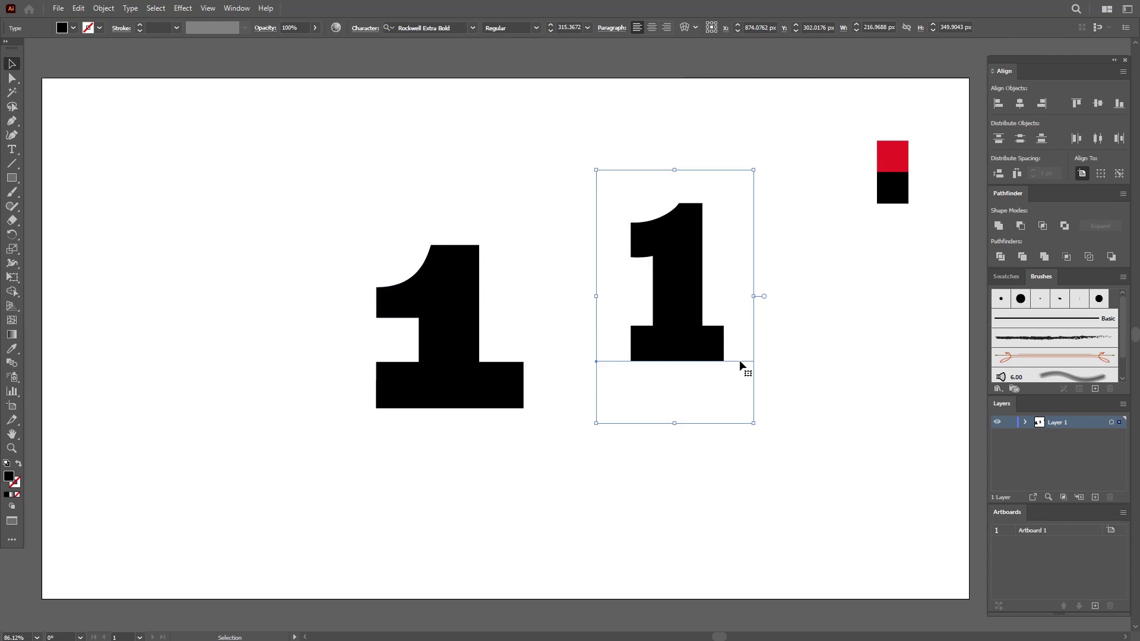
- Delete the sample text "1" and move the black numeral shape back toward the middle of the artboard
{"action": "left_click", "coordinate": [802, 387]}
{"action": "left_click", "coordinate": [656, 306]}
{"action": "key", "text": "Delete"}
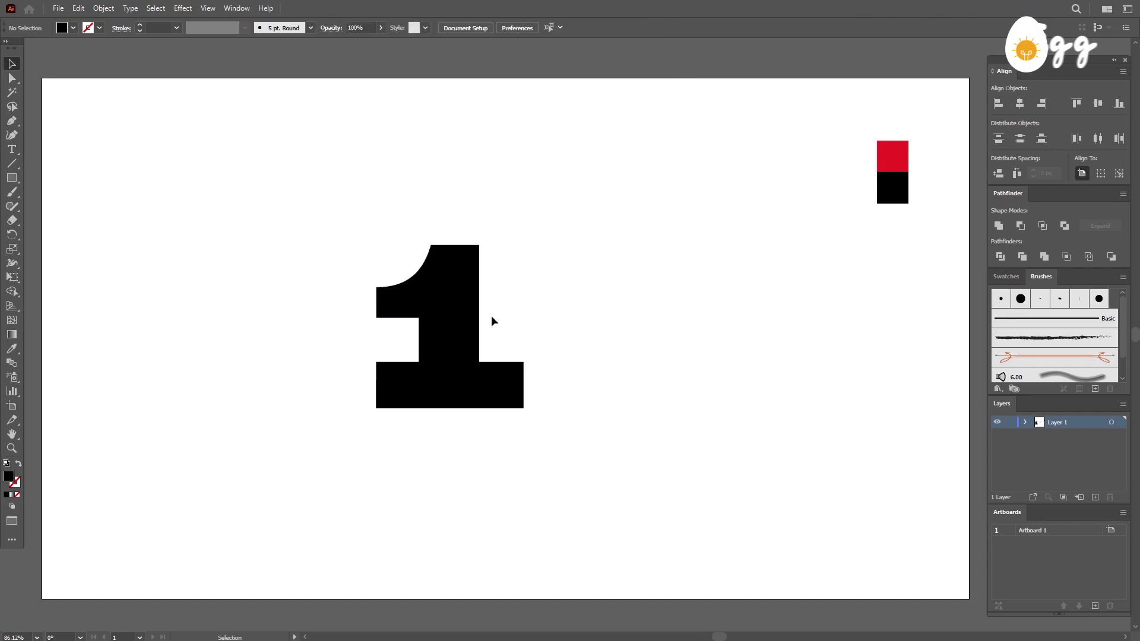
{"action": "left_click_drag", "start_coordinate": [431, 322], "coordinate": [506, 320]}
{"action": "left_click", "coordinate": [723, 339]}
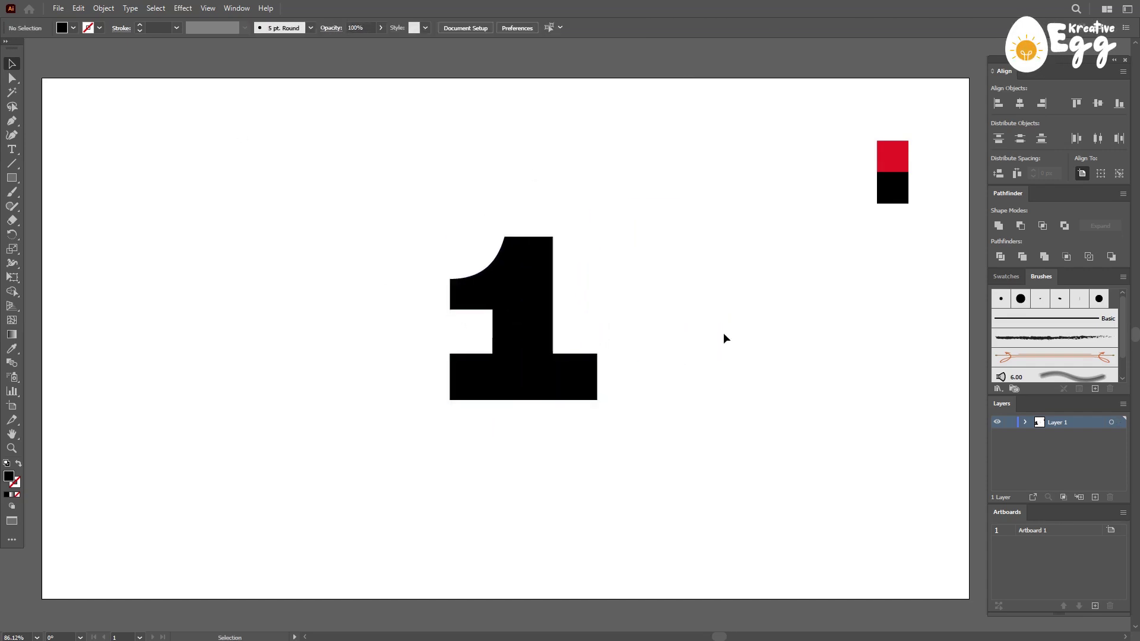
- Draw a black rectangle about 278 by 225 px from the numeral's lower-right corner past its left side, and send it to the back
{"action": "left_click", "coordinate": [12, 180]}
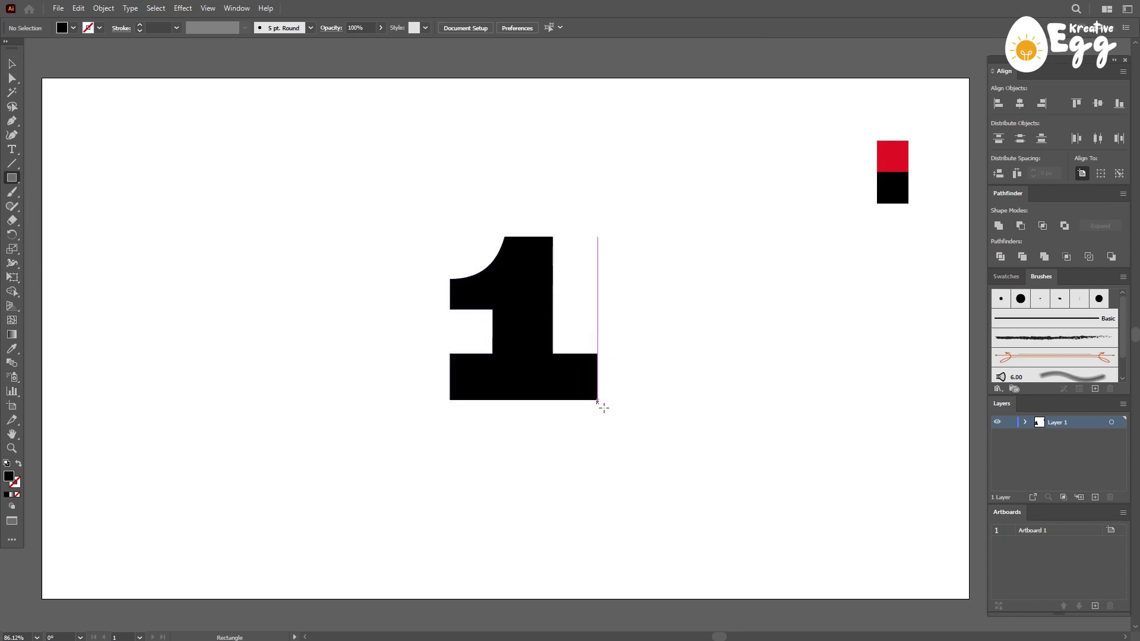
{"action": "left_click_drag", "start_coordinate": [602, 404], "coordinate": [401, 243]}
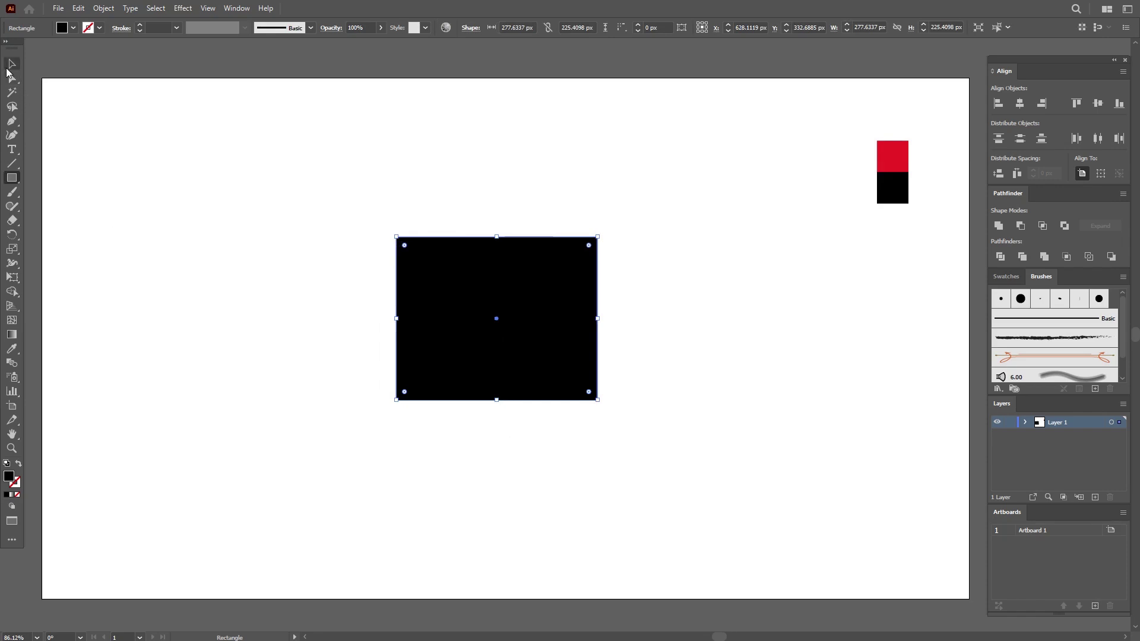
{"action": "left_click", "coordinate": [9, 65]}
{"action": "right_click", "coordinate": [489, 275]}
{"action": "mouse_move", "coordinate": [567, 490]}
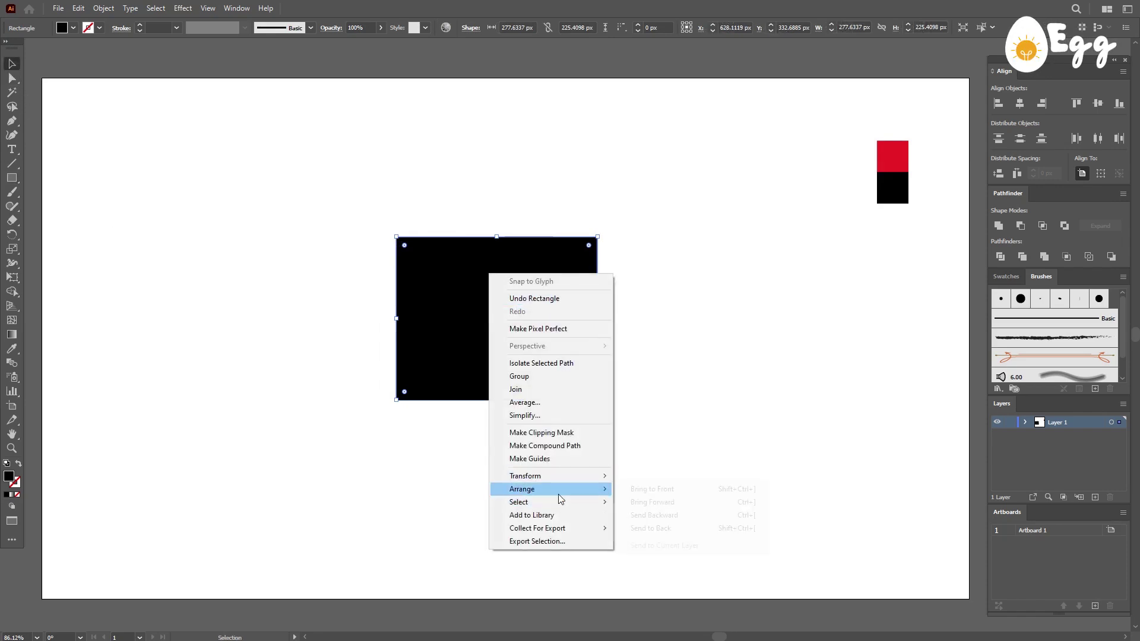
{"action": "left_click", "coordinate": [673, 532]}
{"action": "left_click", "coordinate": [650, 424]}
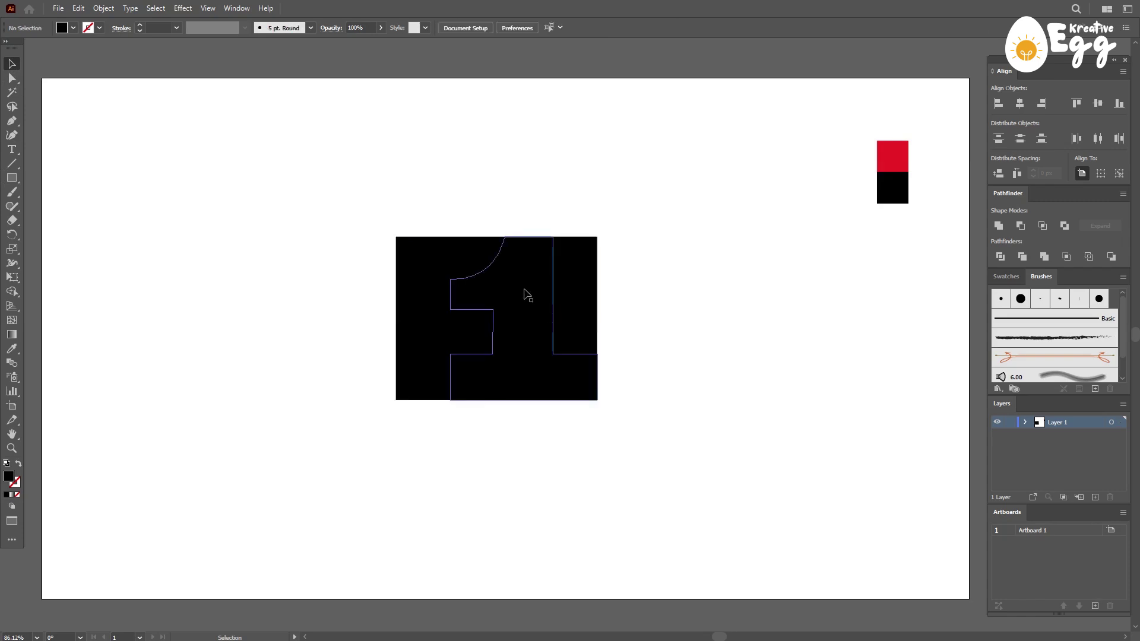
- Give the numeral 1 a white fill with no stroke
{"action": "left_click", "coordinate": [527, 295]}
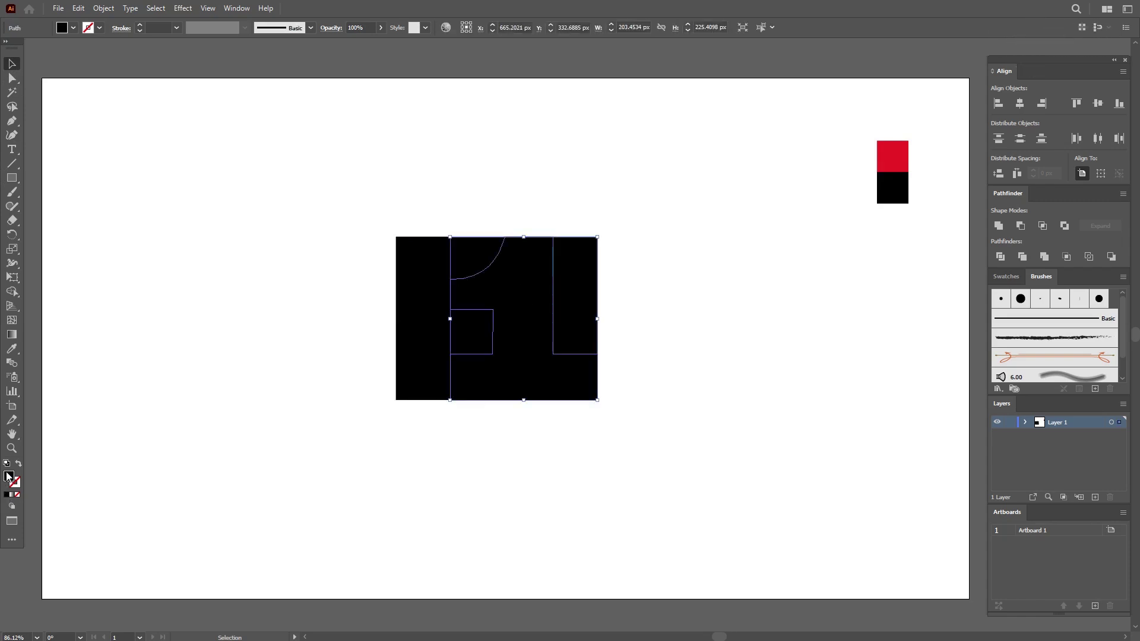
{"action": "left_click", "coordinate": [6, 462]}
{"action": "left_click", "coordinate": [17, 484]}
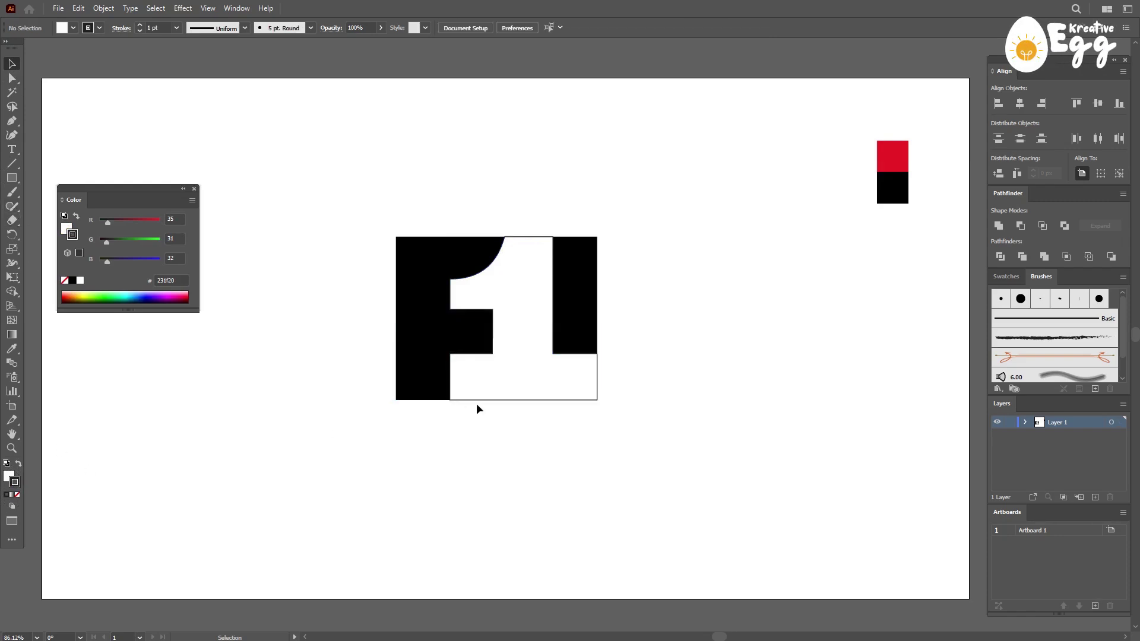
{"action": "left_click", "coordinate": [17, 496]}
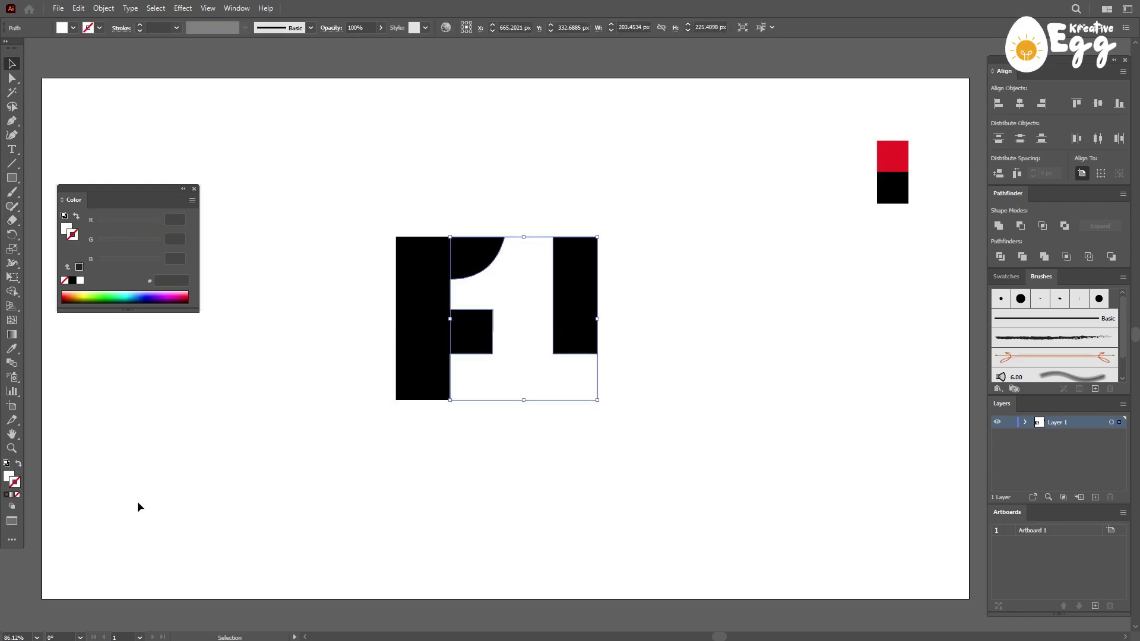
{"action": "left_click", "coordinate": [405, 497]}
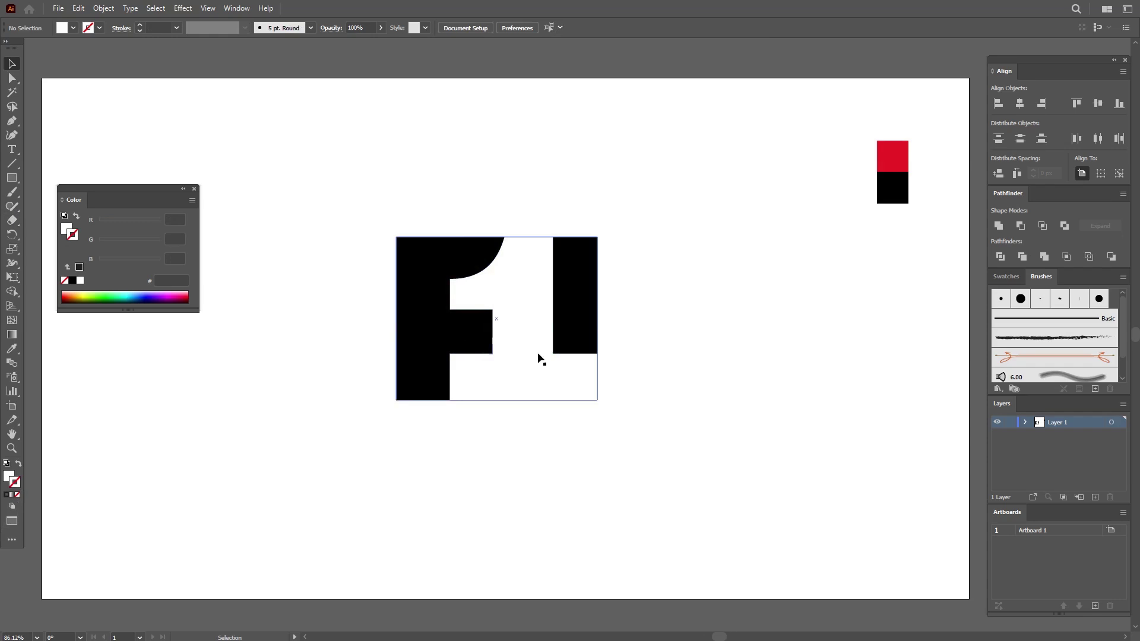
- Add two anchor points to the black rectangle's right edge, one level with the top of the numeral's base and one slightly above
{"action": "scroll", "coordinate": [542, 289], "scroll_direction": "up", "scroll_amount": 2}
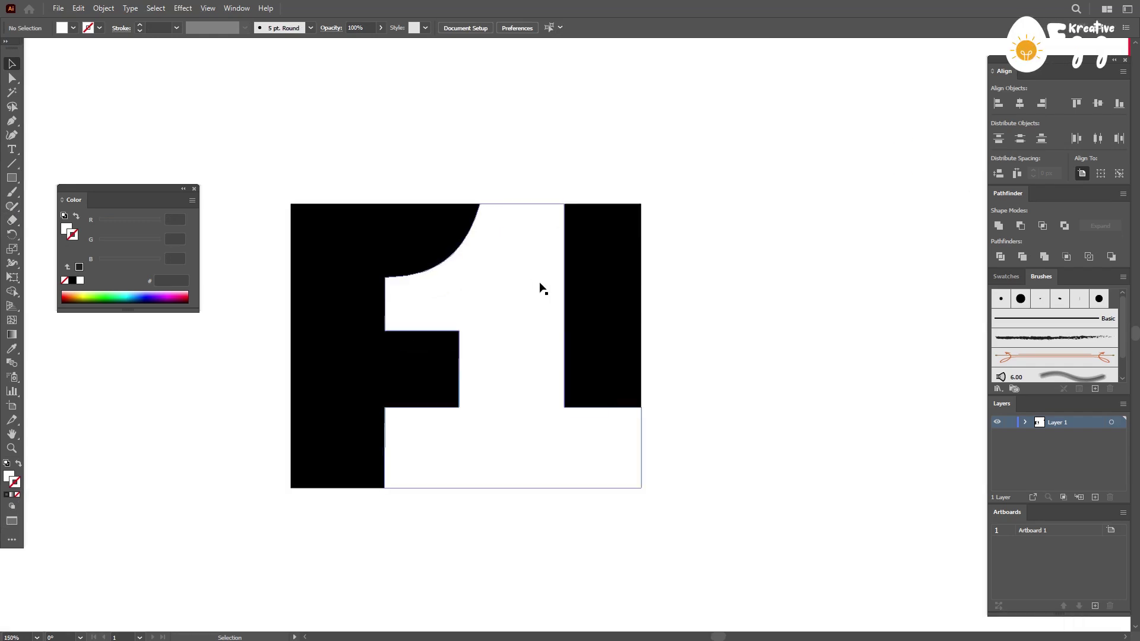
{"action": "left_click", "coordinate": [622, 316]}
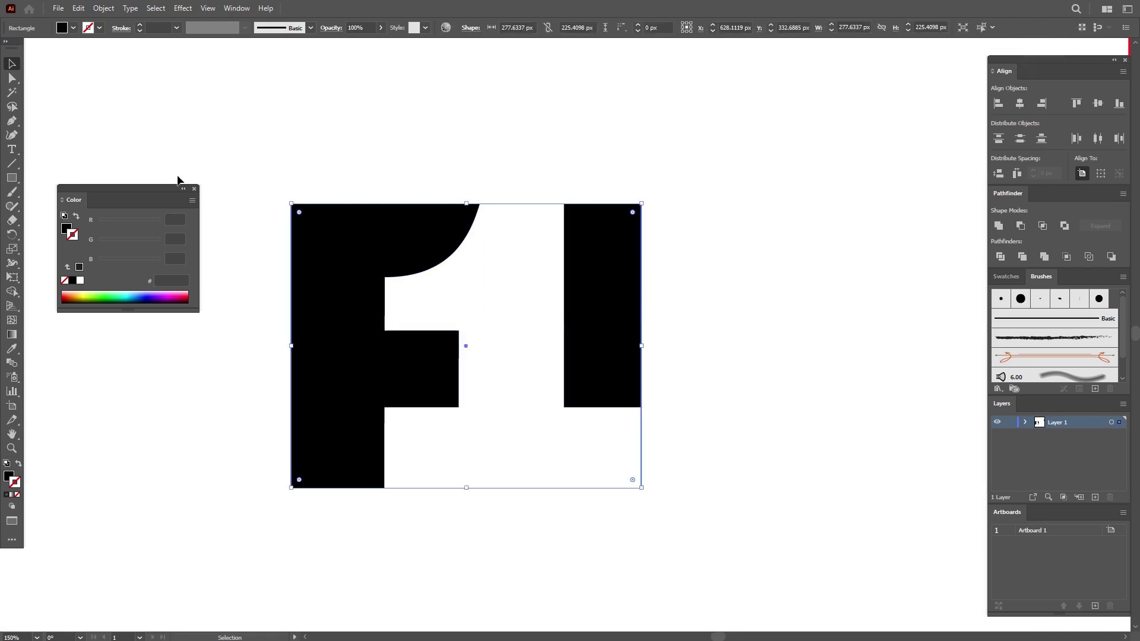
{"action": "left_click", "coordinate": [14, 122]}
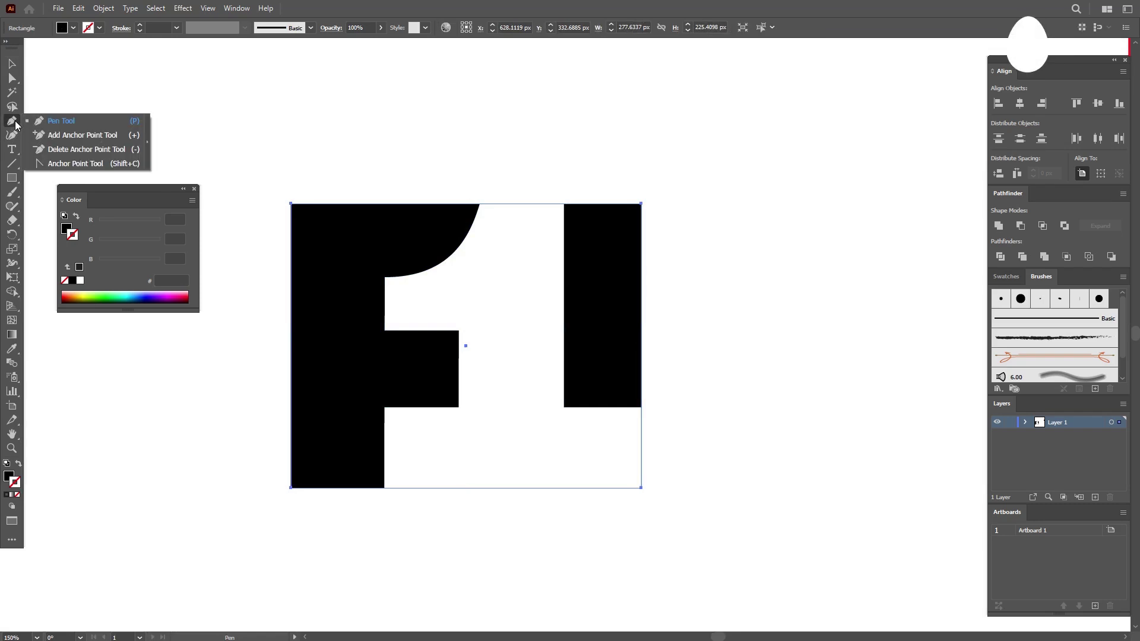
{"action": "left_click", "coordinate": [73, 137]}
{"action": "left_click", "coordinate": [641, 408]}
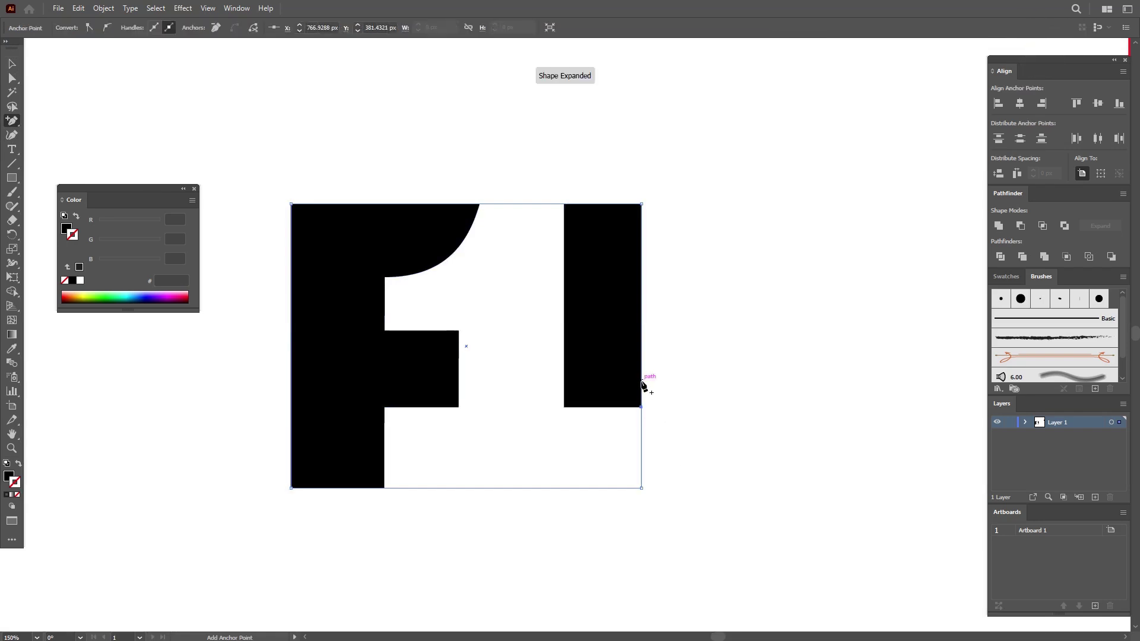
{"action": "left_click", "coordinate": [641, 383]}
- Move the rectangle's upper added anchor and top-right corner onto the right edge of the numeral's stem, removing the black area beside it
{"action": "key", "text": "a"}
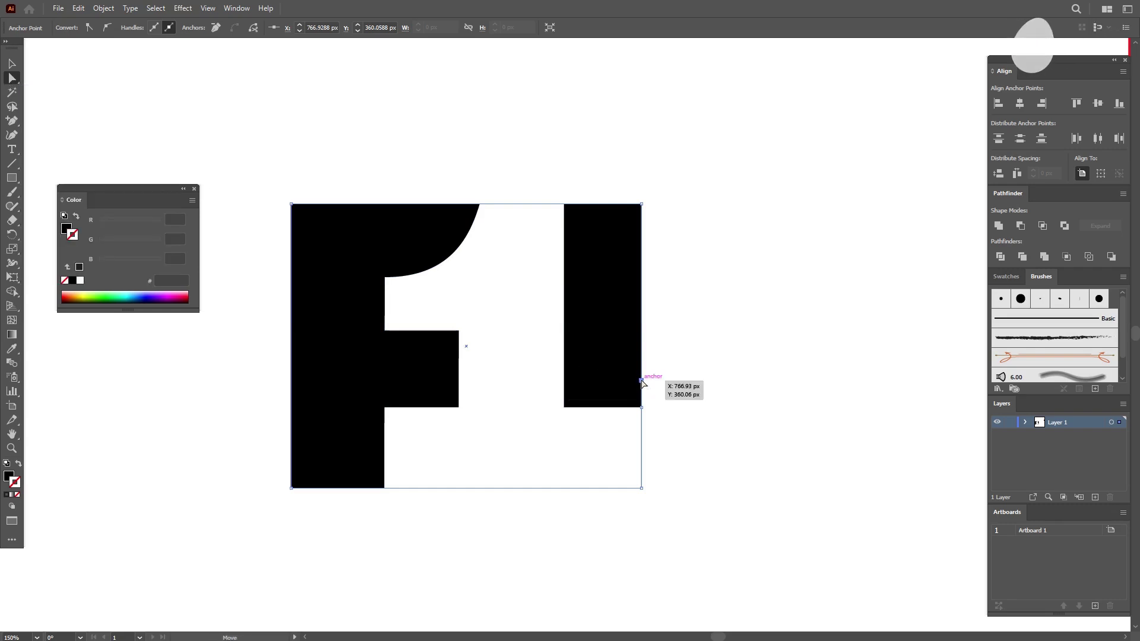
{"action": "left_click_drag", "start_coordinate": [641, 384], "coordinate": [564, 408]}
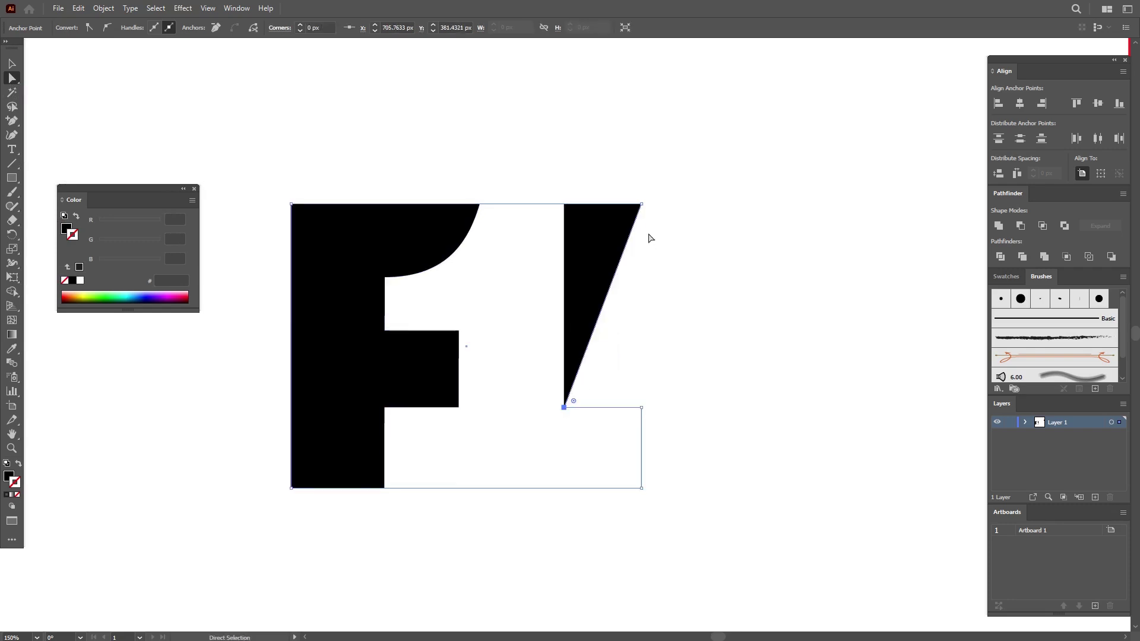
{"action": "left_click", "coordinate": [642, 205]}
{"action": "left_click_drag", "start_coordinate": [643, 208], "coordinate": [564, 205]}
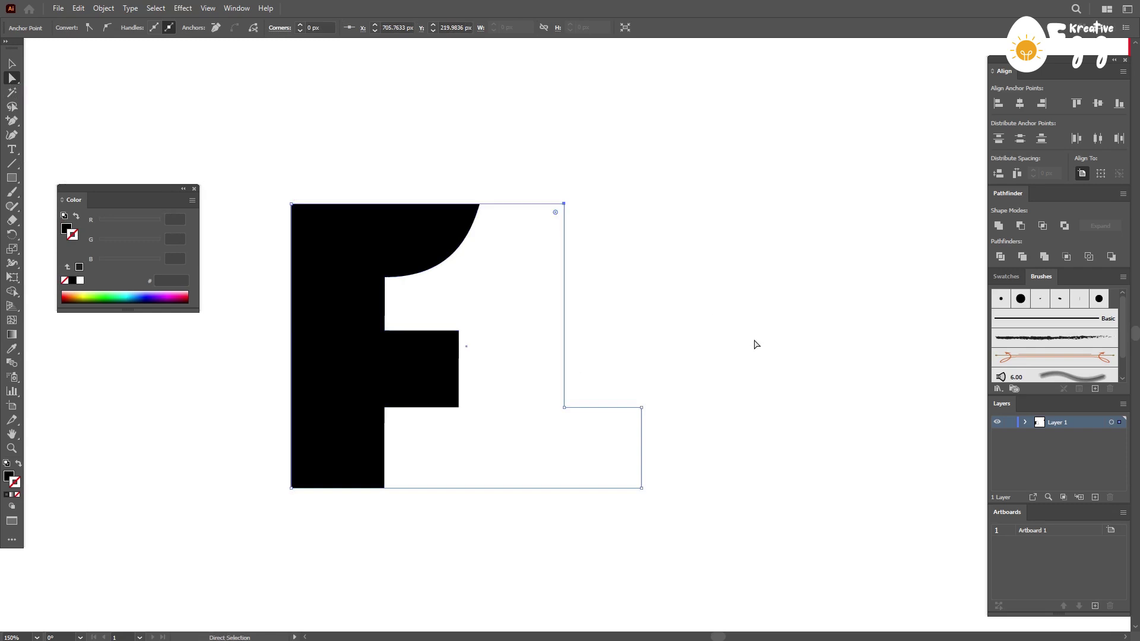
{"action": "left_click", "coordinate": [757, 359]}
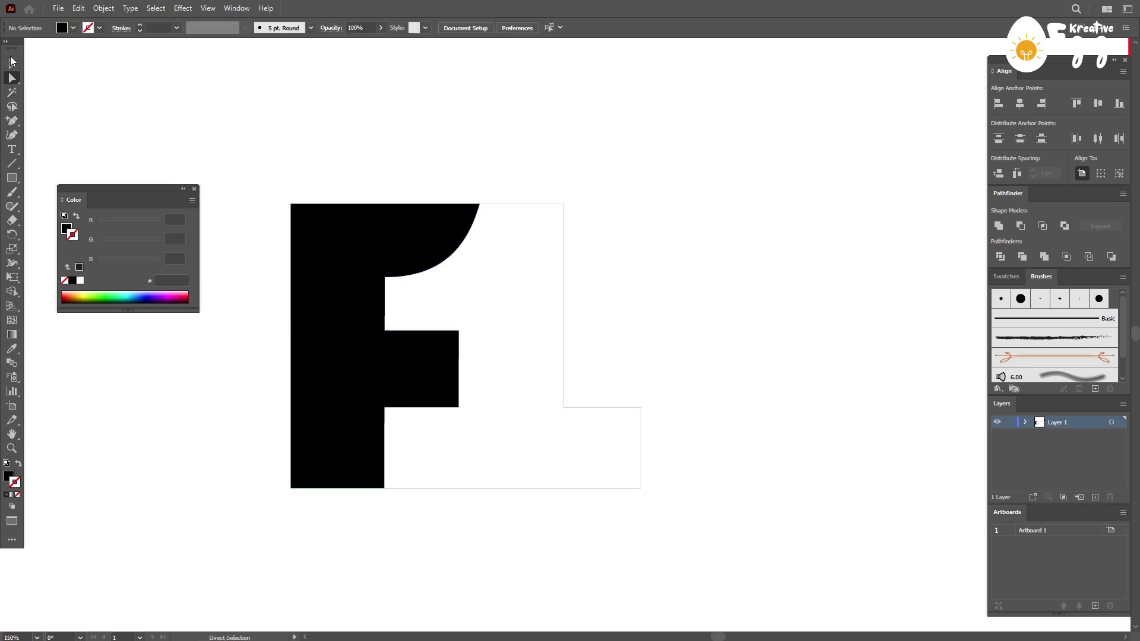
- With the Pen tool, draw a zigzag of evenly spaced teeth about 106 px long down beside the numeral's stem, starting at its top-right corner
{"action": "left_click", "coordinate": [12, 61]}
{"action": "left_click", "coordinate": [12, 121]}
{"action": "left_click", "coordinate": [48, 119]}
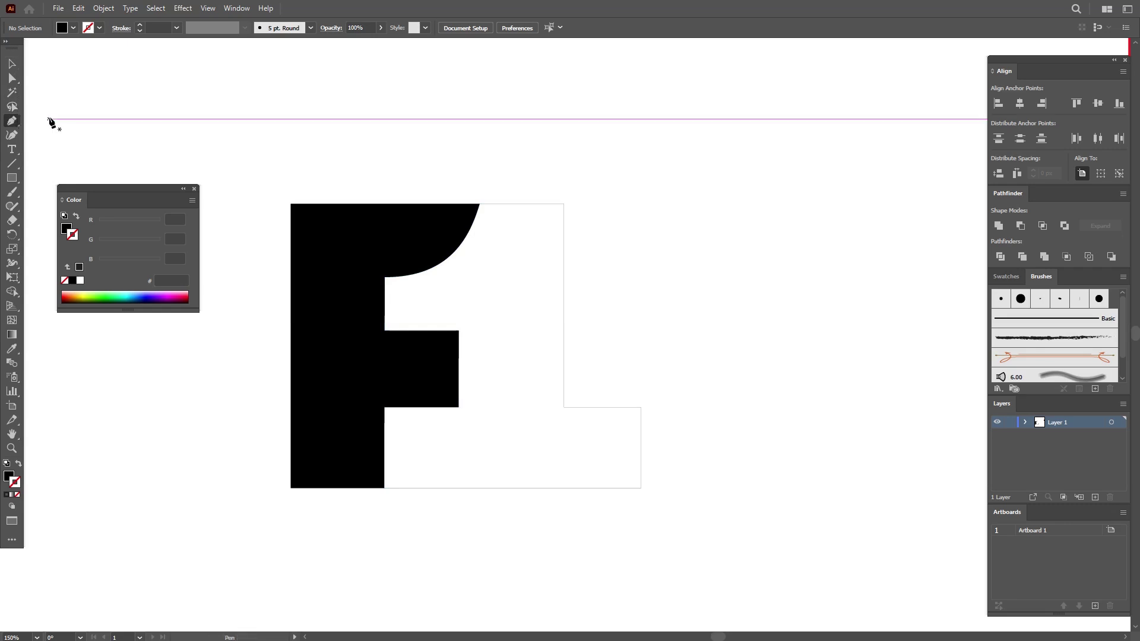
{"action": "left_click", "coordinate": [564, 204]}
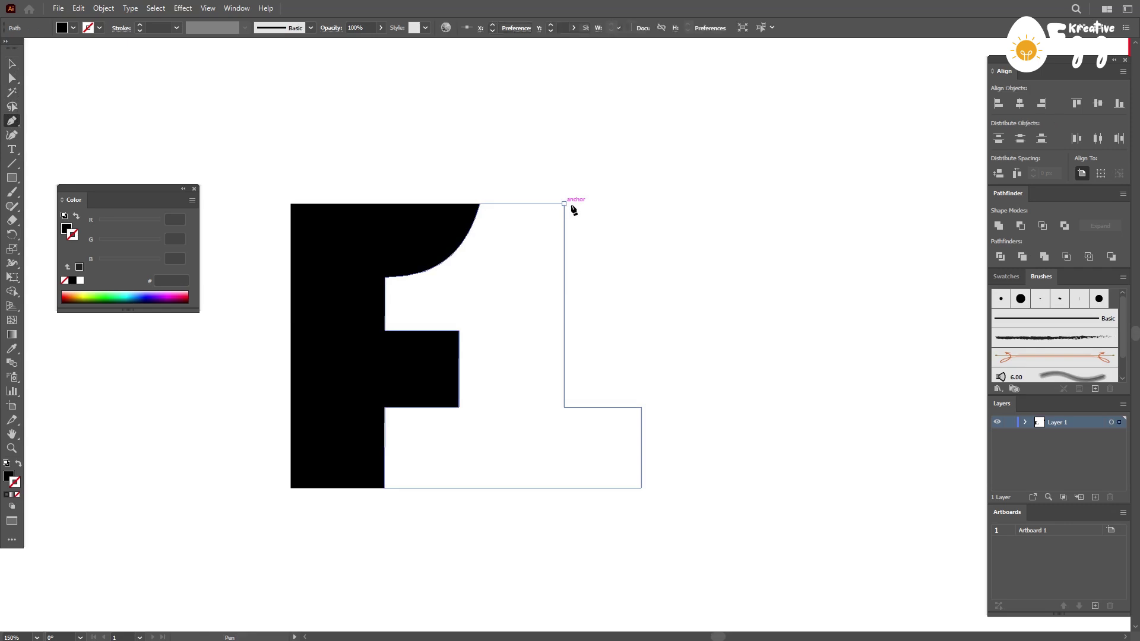
{"action": "left_click", "coordinate": [716, 204]}
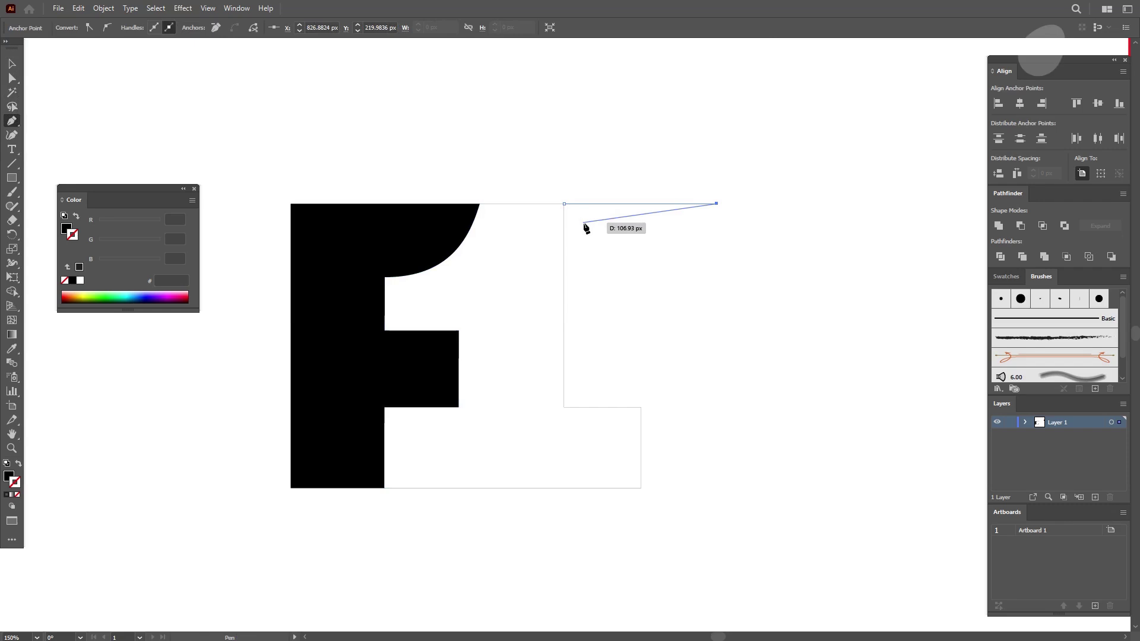
{"action": "left_click", "coordinate": [583, 222]}
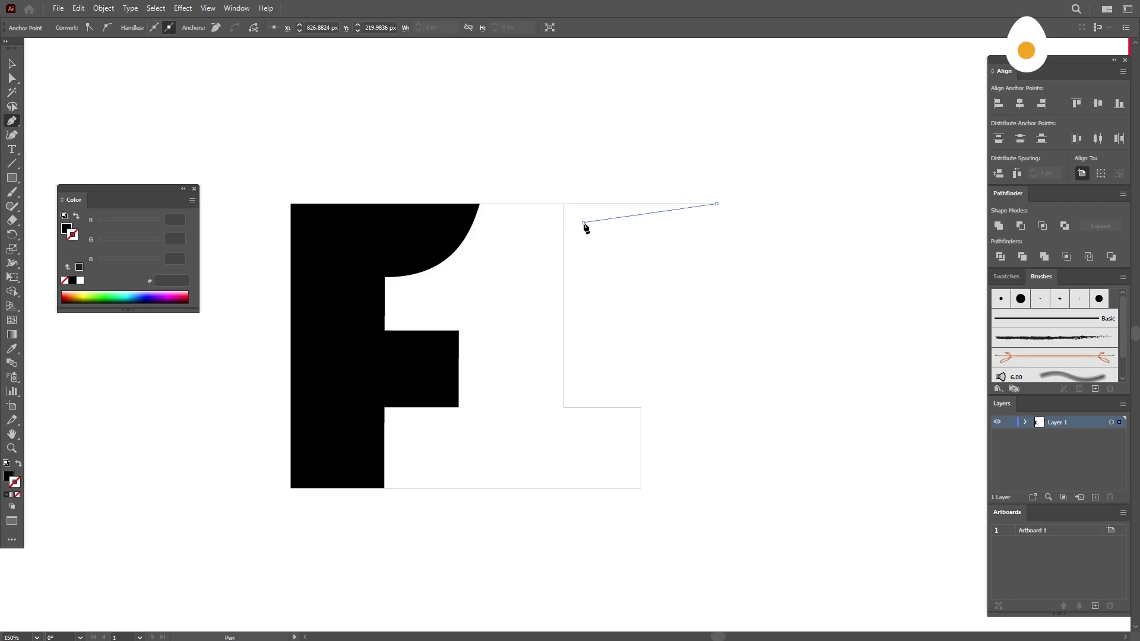
{"action": "left_click", "coordinate": [716, 222]}
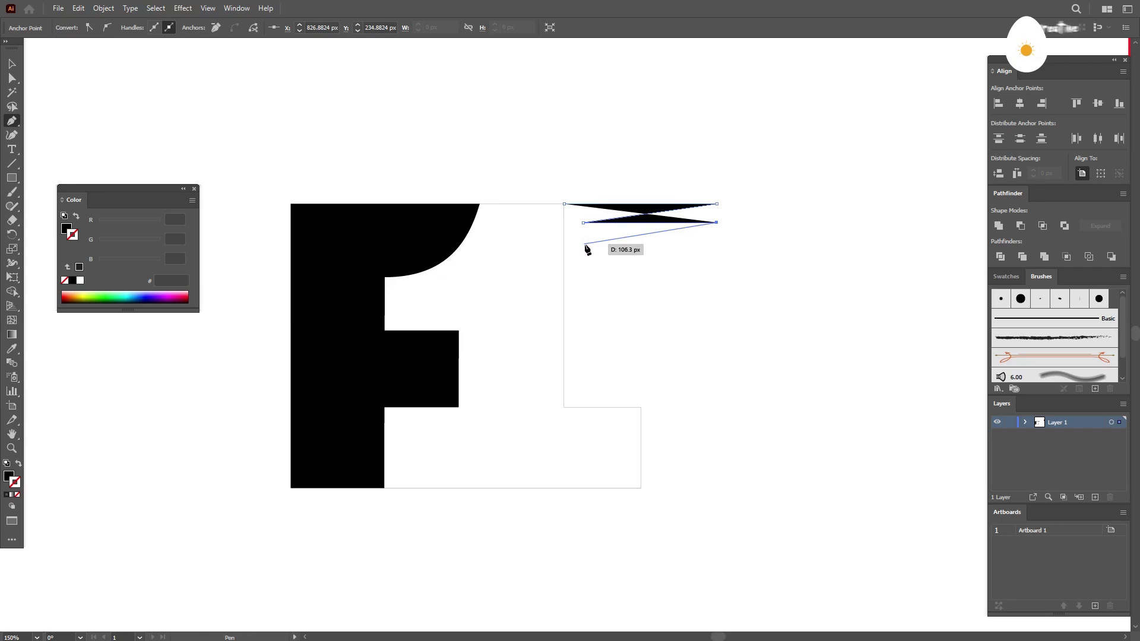
{"action": "left_click", "coordinate": [583, 244]}
{"action": "left_click", "coordinate": [716, 244]}
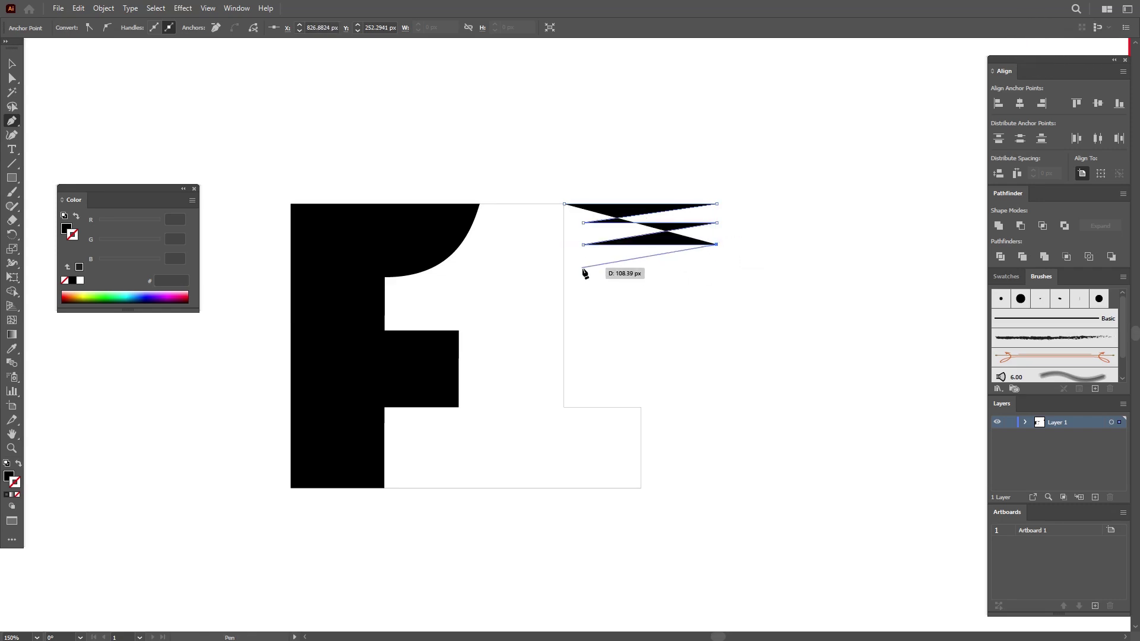
{"action": "left_click", "coordinate": [583, 268]}
{"action": "left_click", "coordinate": [717, 268]}
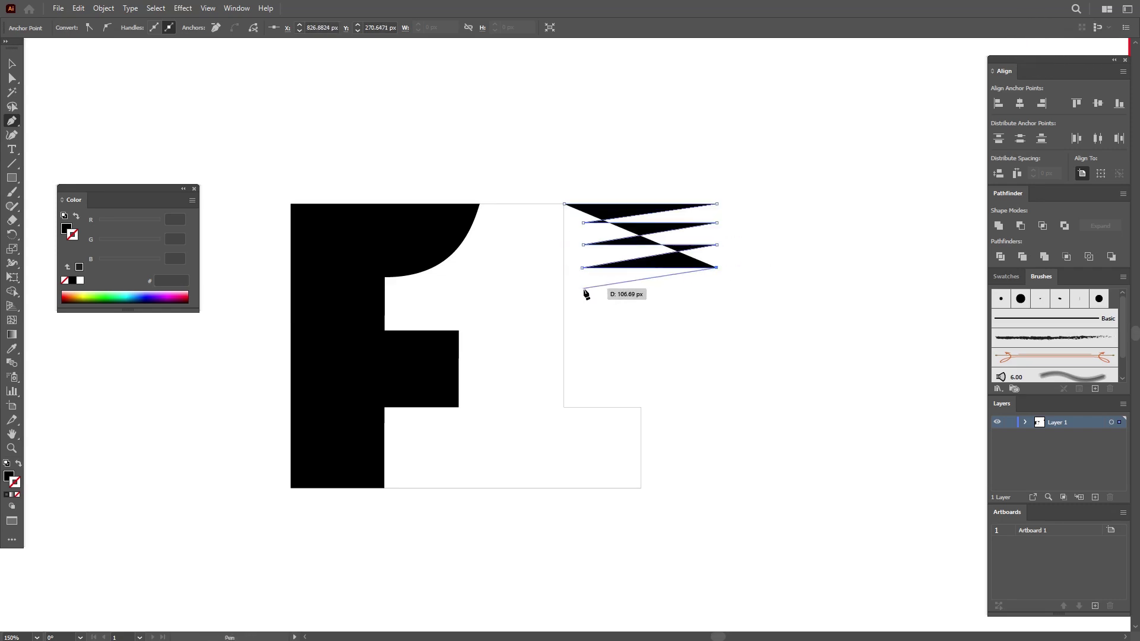
{"action": "left_click", "coordinate": [583, 288]}
{"action": "left_click", "coordinate": [716, 288]}
{"action": "left_click", "coordinate": [583, 309]}
{"action": "left_click", "coordinate": [717, 310]}
{"action": "left_click", "coordinate": [583, 332]}
{"action": "left_click", "coordinate": [717, 332]}
{"action": "left_click", "coordinate": [583, 352]}
{"action": "left_click", "coordinate": [716, 352]}
{"action": "left_click", "coordinate": [583, 373]}
{"action": "left_click", "coordinate": [716, 373]}
{"action": "left_click", "coordinate": [583, 394]}
{"action": "left_click", "coordinate": [716, 394]}
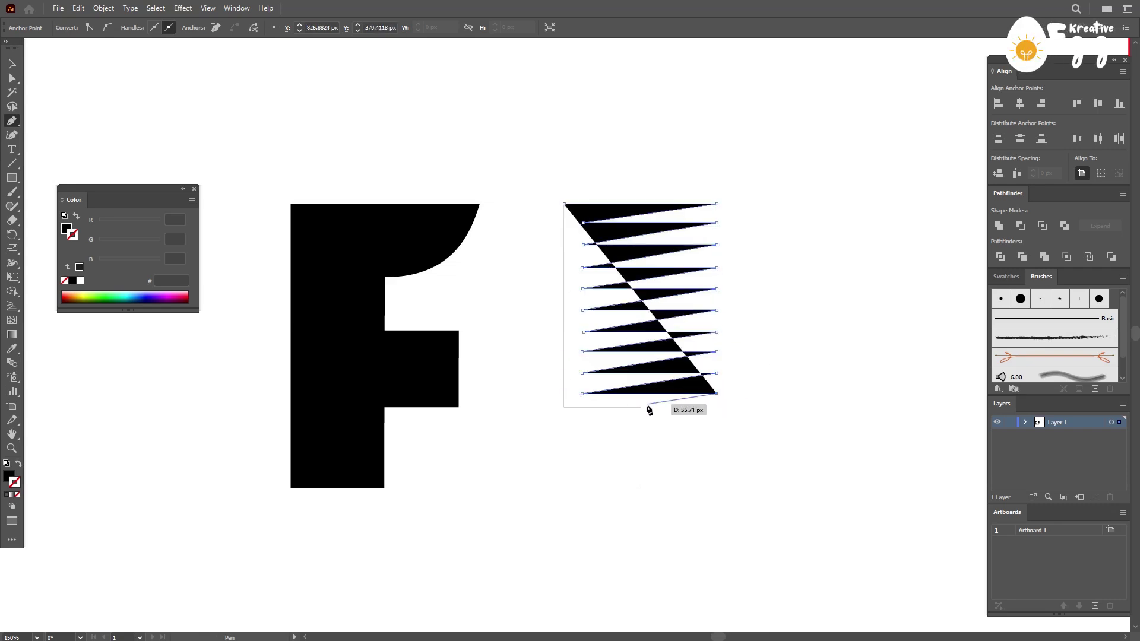
- Continue the zigzag down beside the numeral's base with shorter teeth about 53 px long, ending level with the base's bottom edge
{"action": "left_click", "coordinate": [717, 407]}
{"action": "left_click", "coordinate": [653, 423]}
{"action": "left_click", "coordinate": [717, 422]}
{"action": "left_click", "coordinate": [717, 444]}
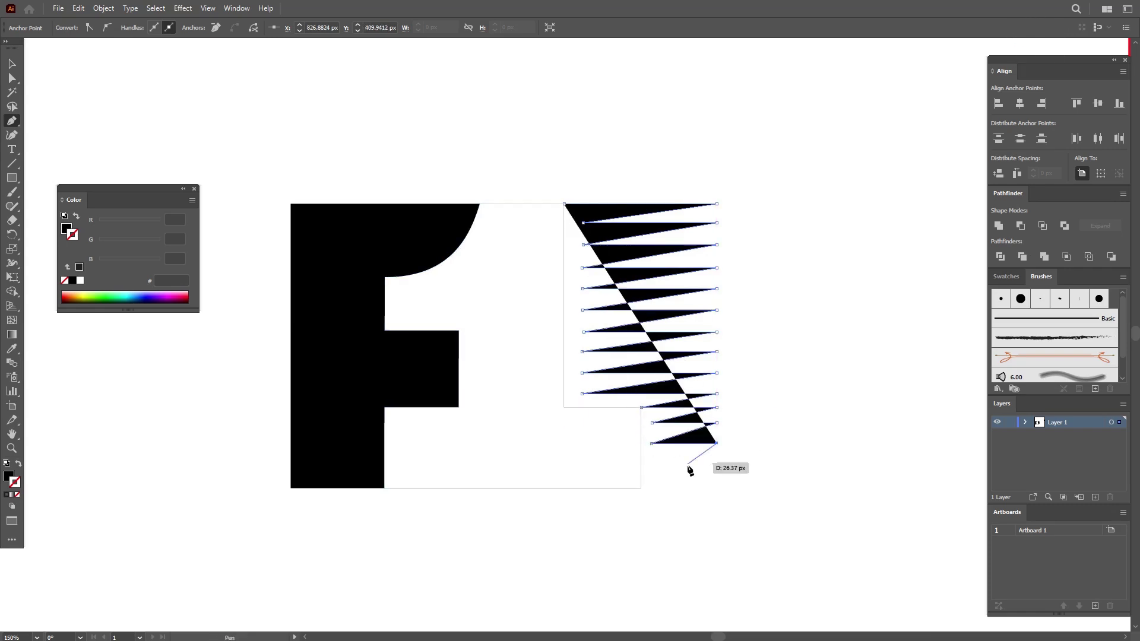
{"action": "left_click", "coordinate": [652, 465]}
{"action": "left_click", "coordinate": [718, 466]}
{"action": "left_click", "coordinate": [651, 485]}
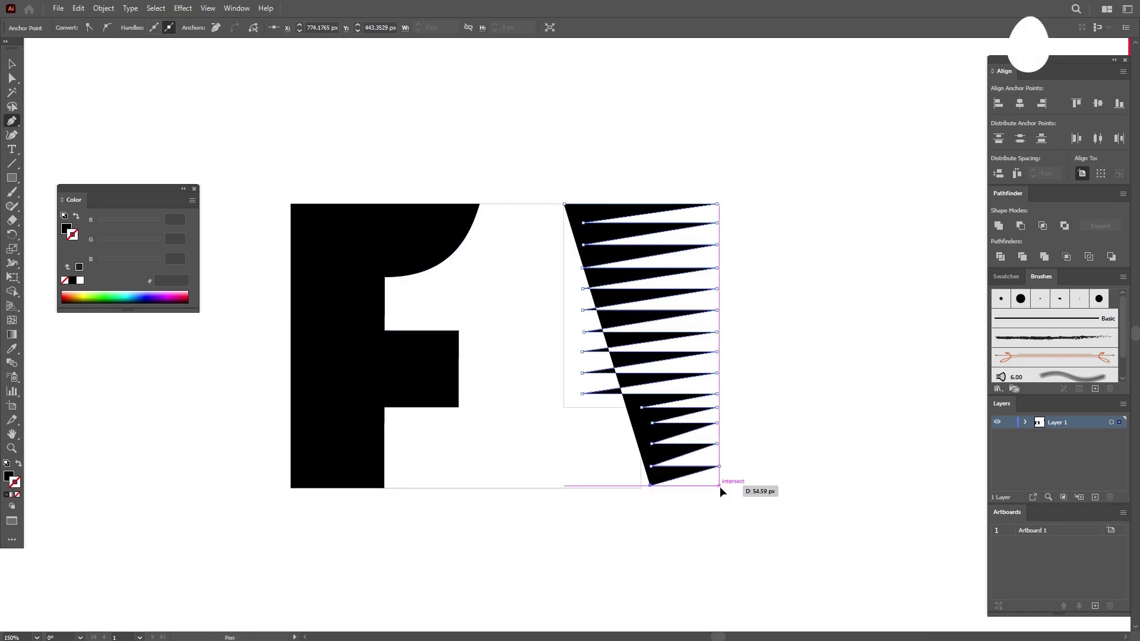
- Close the spike shape by tracing the base's right and top edges and the stem's right edge back to its starting point
{"action": "left_click", "coordinate": [641, 485]}
{"action": "left_click", "coordinate": [635, 408]}
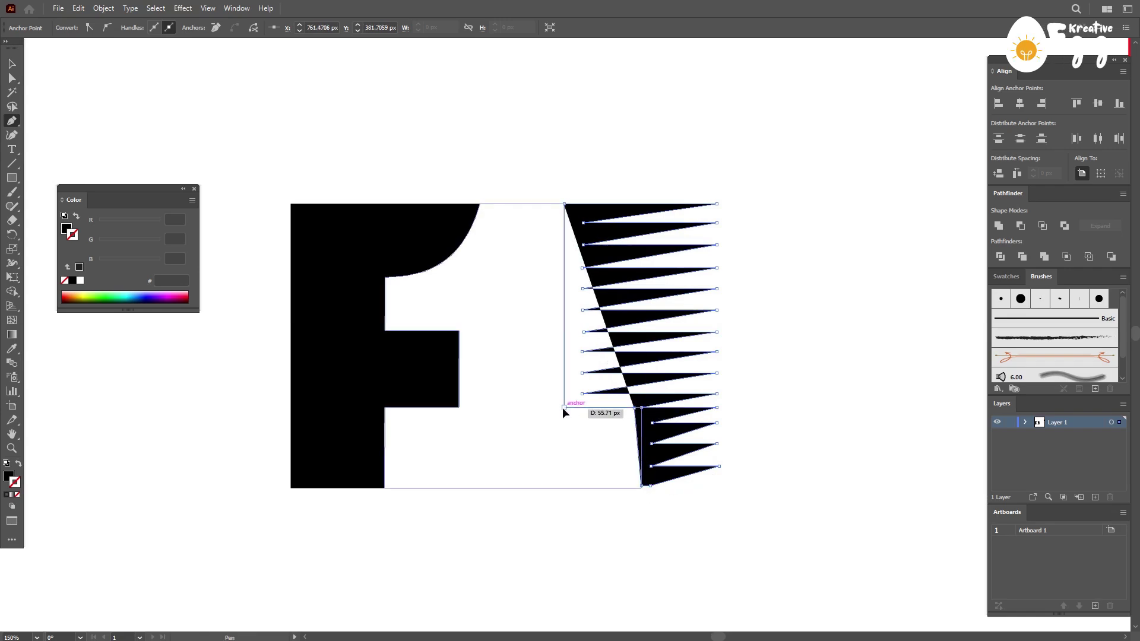
{"action": "left_click", "coordinate": [564, 407]}
{"action": "left_click", "coordinate": [563, 203]}
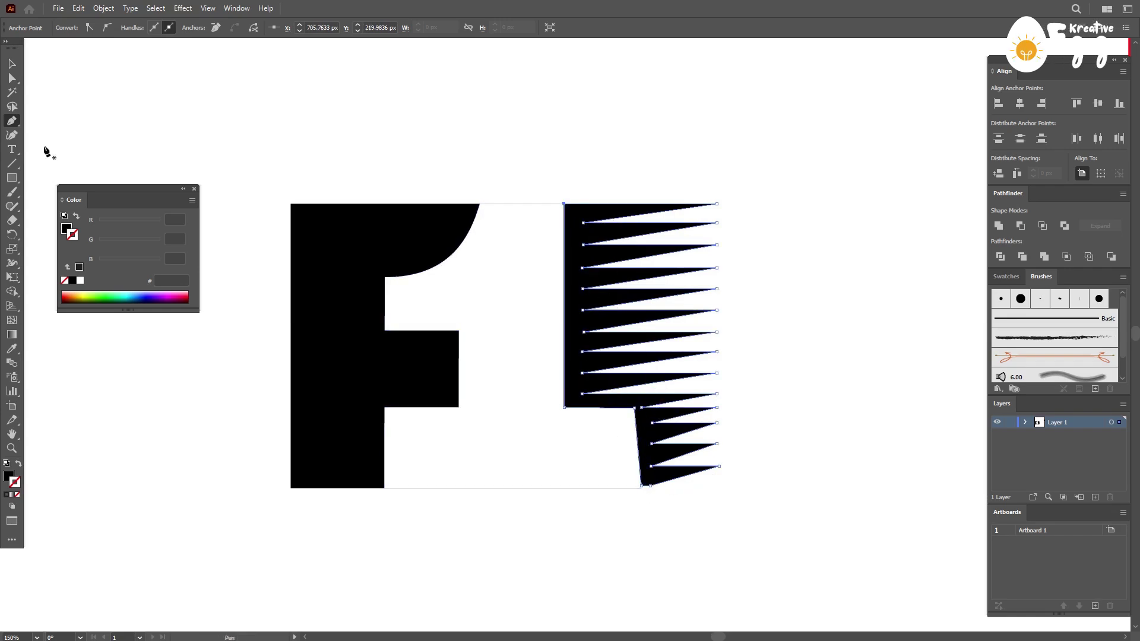
- Move the spike shape's misplaced anchor onto the top-right corner of the numeral's base so the lower inner edge runs vertical
{"action": "left_click", "coordinate": [12, 77]}
{"action": "scroll", "coordinate": [646, 427], "scroll_direction": "up", "scroll_amount": 3}
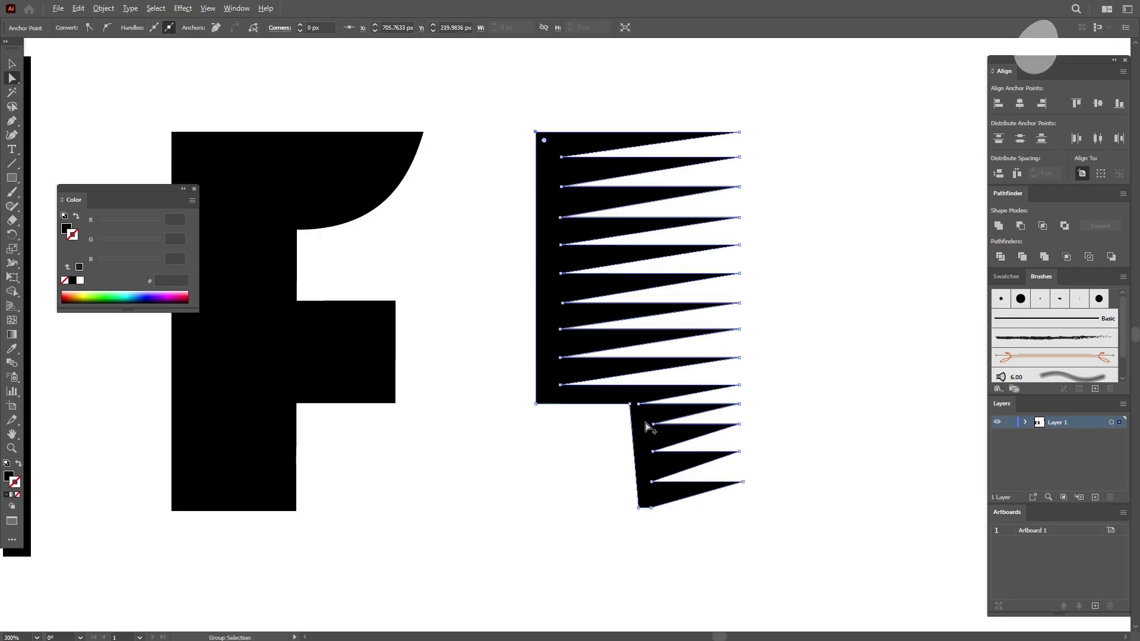
{"action": "mouse_move", "coordinate": [633, 386]}
{"action": "left_mouse_down"}
{"action": "mouse_move", "coordinate": [665, 386]}
{"action": "mouse_move", "coordinate": [617, 389]}
{"action": "mouse_move", "coordinate": [632, 386]}
{"action": "left_mouse_up"}
{"action": "left_click", "coordinate": [893, 497]}
{"action": "scroll", "coordinate": [895, 497], "scroll_direction": "down", "scroll_amount": 3}
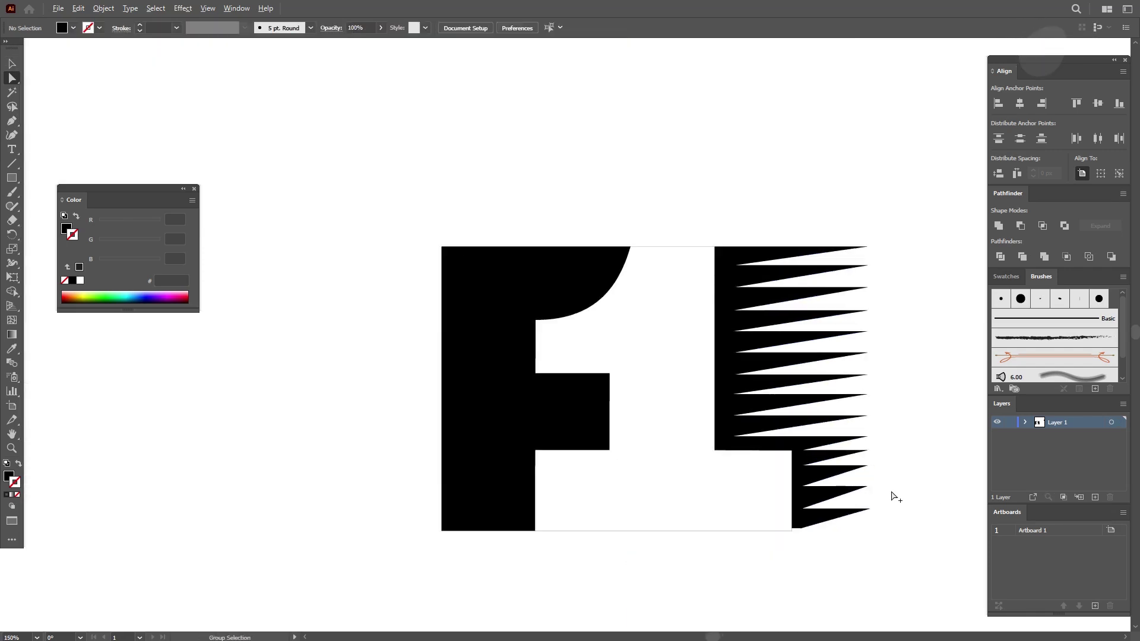
- Fill the numeral 1 with the red from the colour sample square using the Eyedropper
{"action": "scroll", "coordinate": [894, 497], "scroll_direction": "down", "scroll_amount": 1}
{"action": "scroll", "coordinate": [859, 420], "scroll_direction": "right", "scroll_amount": 2}
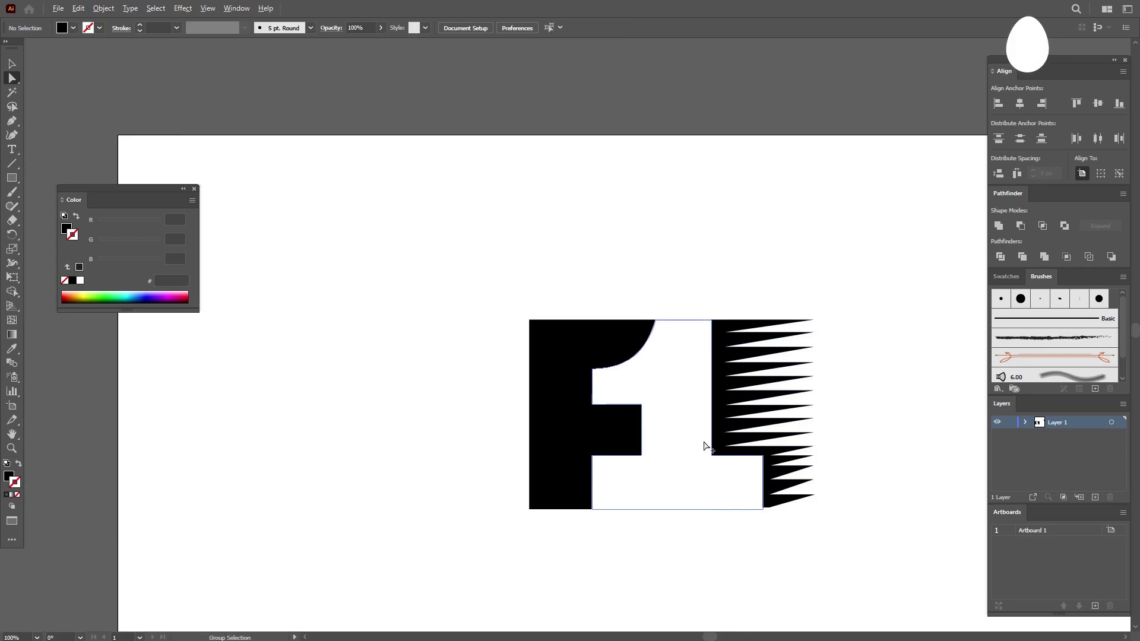
{"action": "scroll", "coordinate": [705, 441], "scroll_direction": "up", "scroll_amount": 1}
{"action": "left_click_drag", "start_coordinate": [693, 471], "coordinate": [682, 445]}
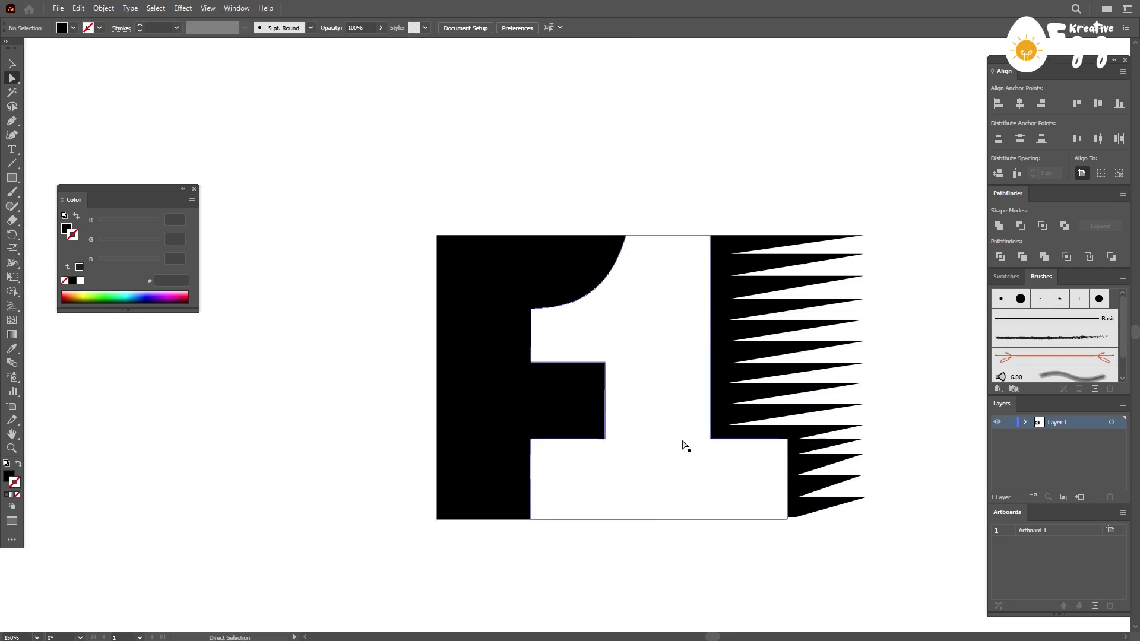
{"action": "left_click", "coordinate": [12, 63]}
{"action": "left_click", "coordinate": [651, 331]}
{"action": "left_click_drag", "start_coordinate": [896, 267], "coordinate": [595, 298]}
{"action": "scroll", "coordinate": [595, 298], "scroll_direction": "down", "scroll_amount": 1}
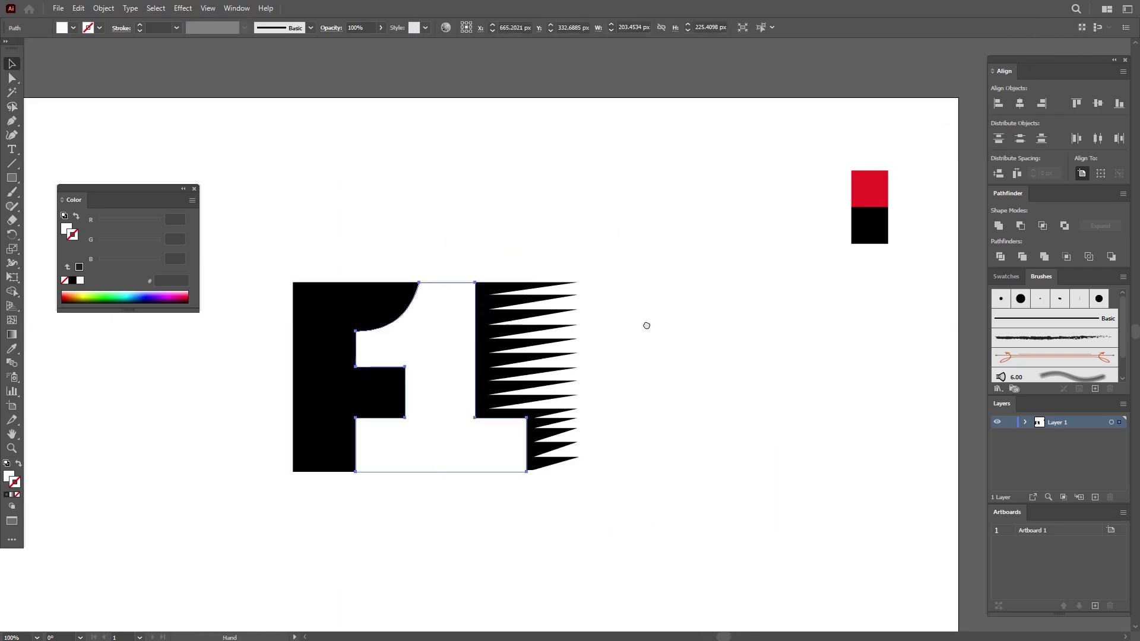
{"action": "left_click", "coordinate": [9, 351]}
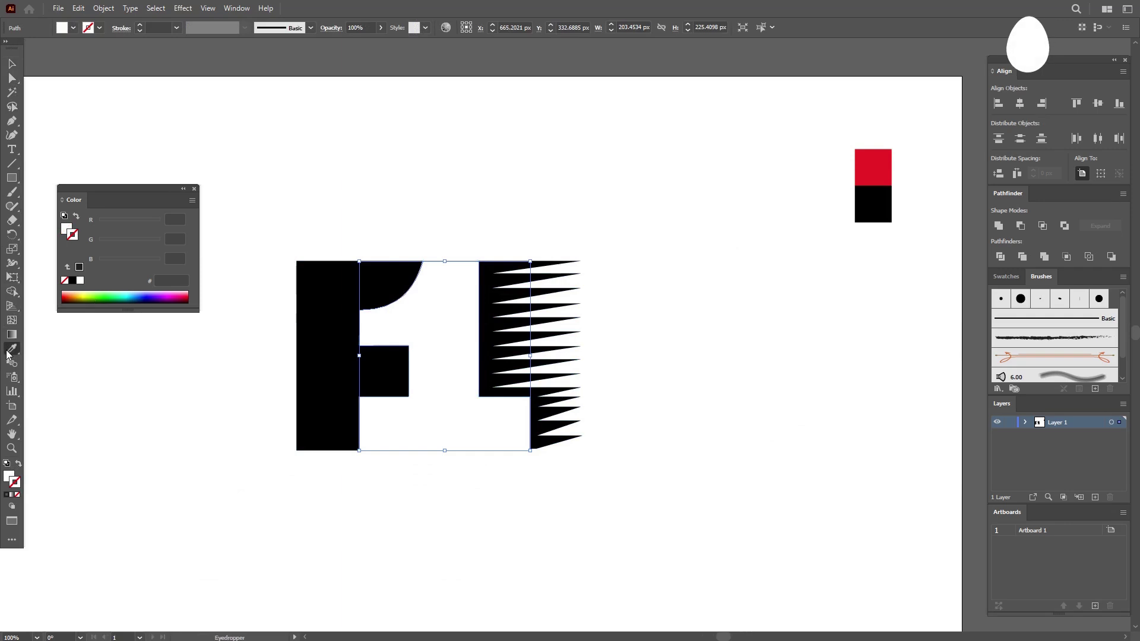
{"action": "left_click", "coordinate": [875, 171]}
{"action": "left_click", "coordinate": [13, 65]}
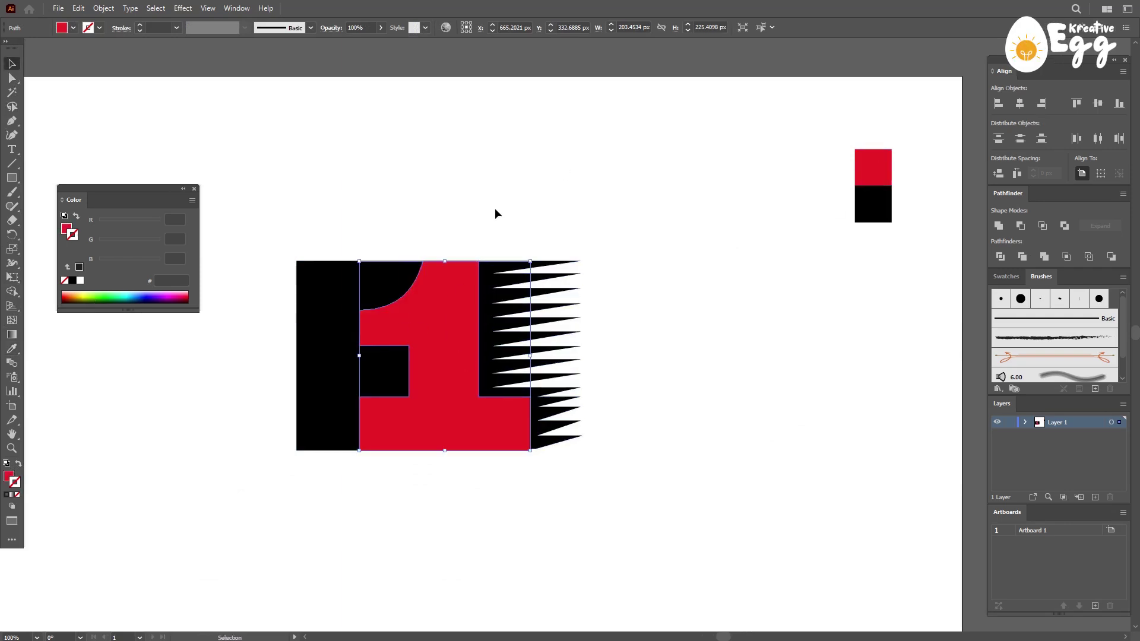
{"action": "left_click_drag", "start_coordinate": [501, 216], "coordinate": [539, 208]}
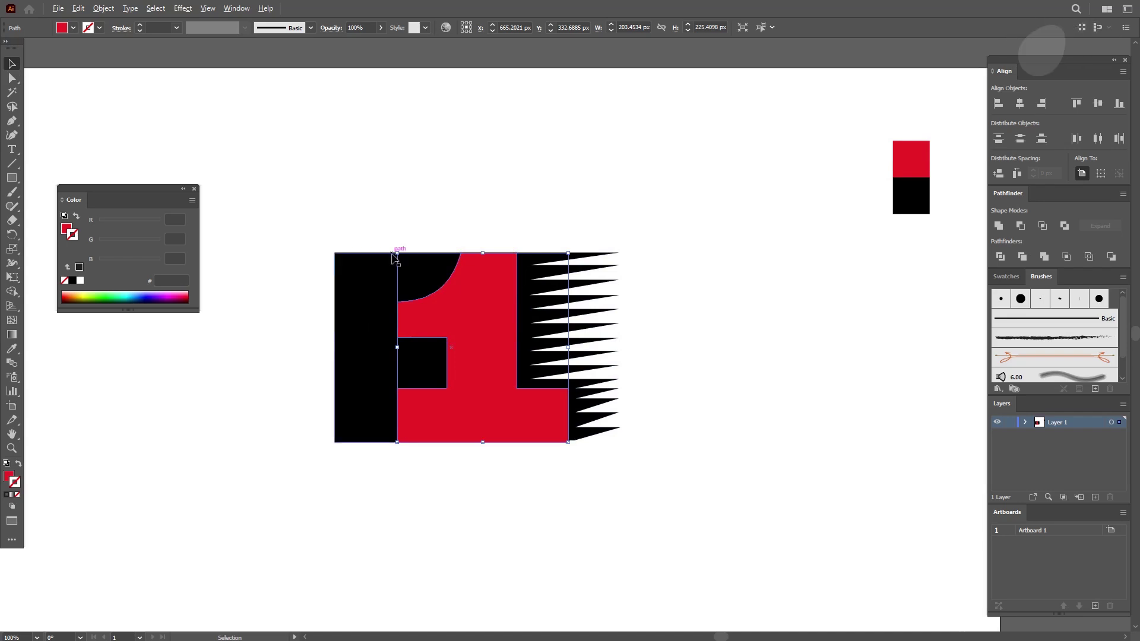
- Subtract the numeral 1 from the black rectangle behind it with Minus Front, leaving a black F
{"action": "scroll", "coordinate": [394, 254], "scroll_direction": "up", "scroll_amount": 1}
{"action": "left_click_drag", "start_coordinate": [480, 336], "coordinate": [519, 272]}
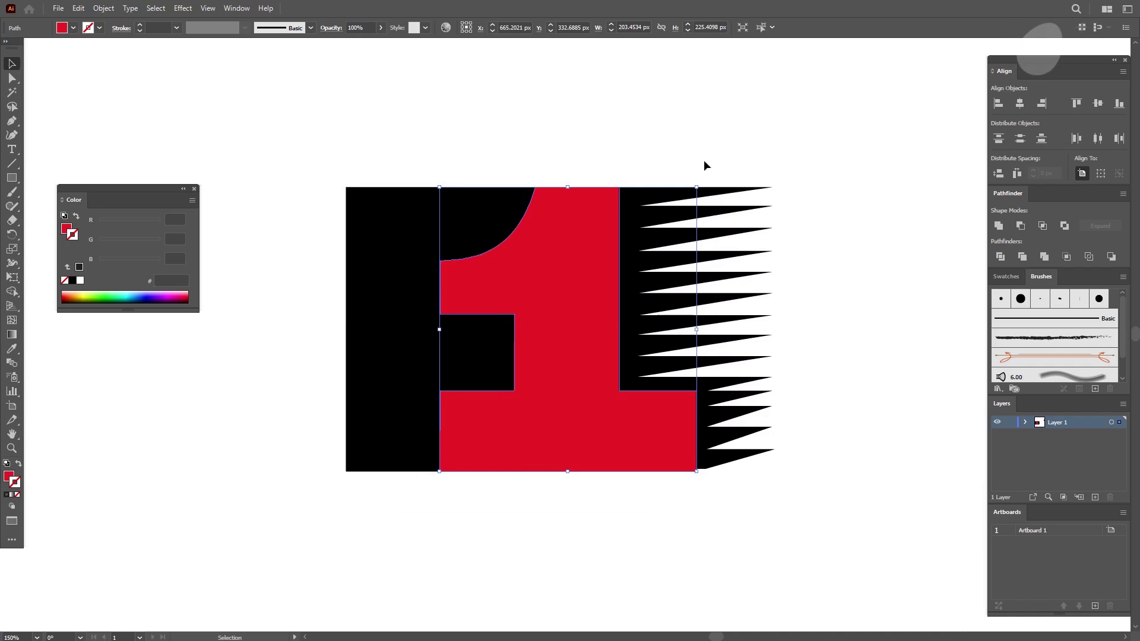
{"action": "left_click", "coordinate": [385, 260]}
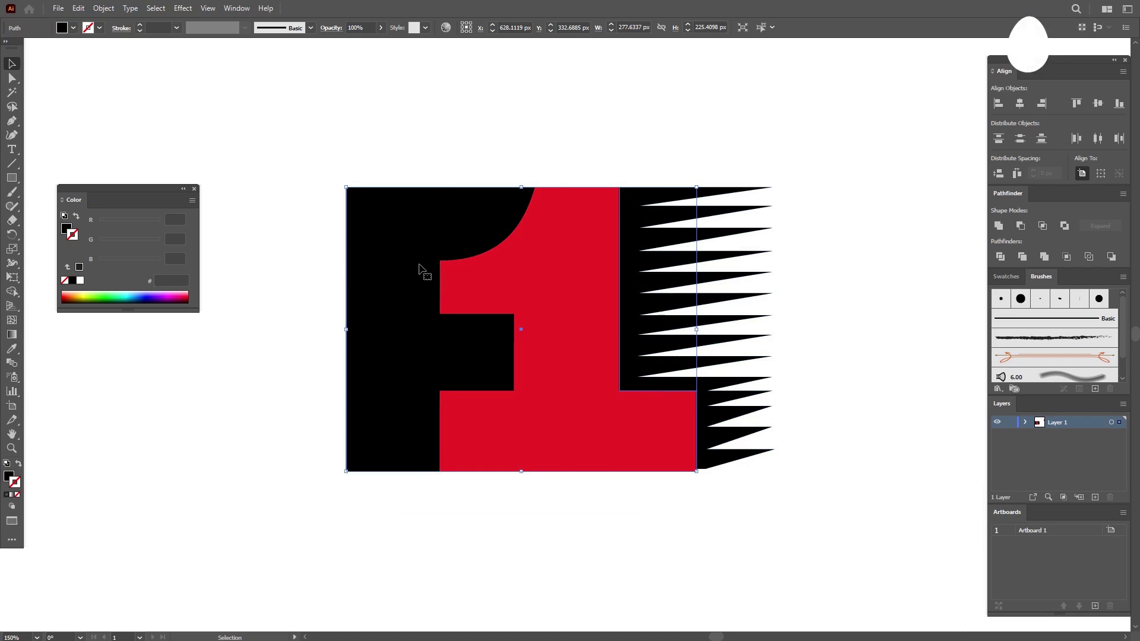
{"action": "left_click", "coordinate": [590, 304], "text": "shift"}
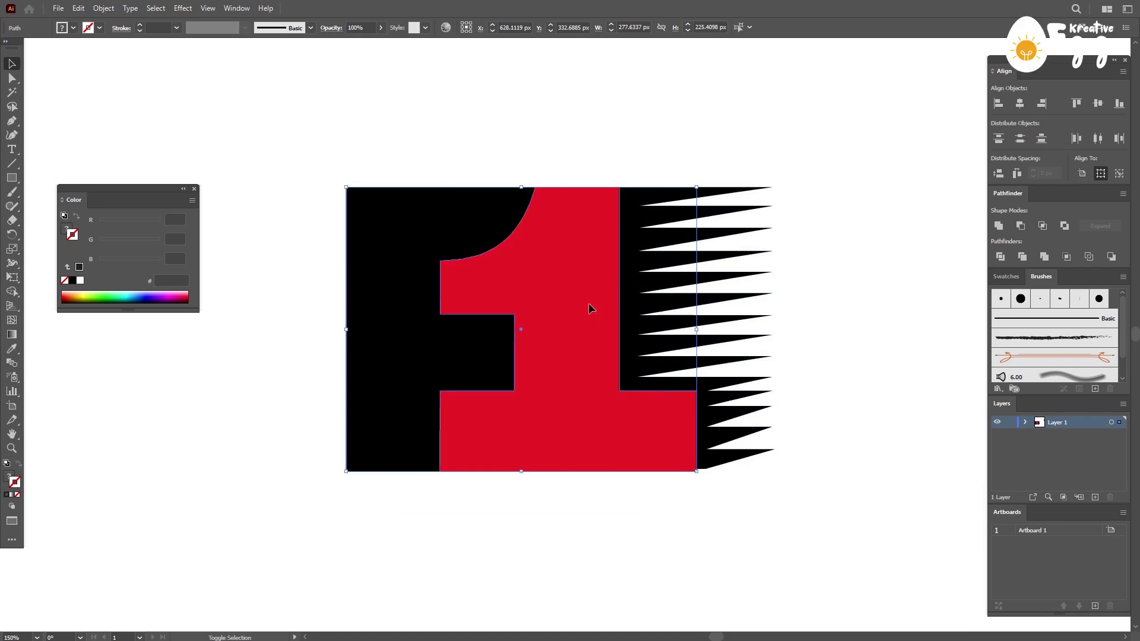
{"action": "left_click", "coordinate": [1021, 226]}
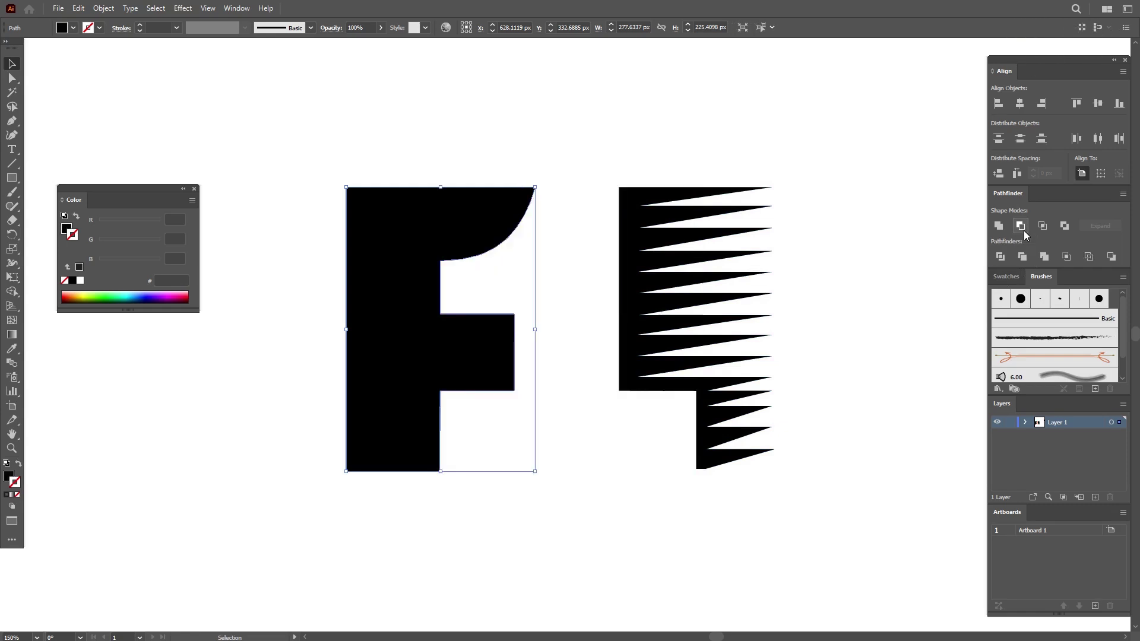
{"action": "left_click", "coordinate": [838, 343]}
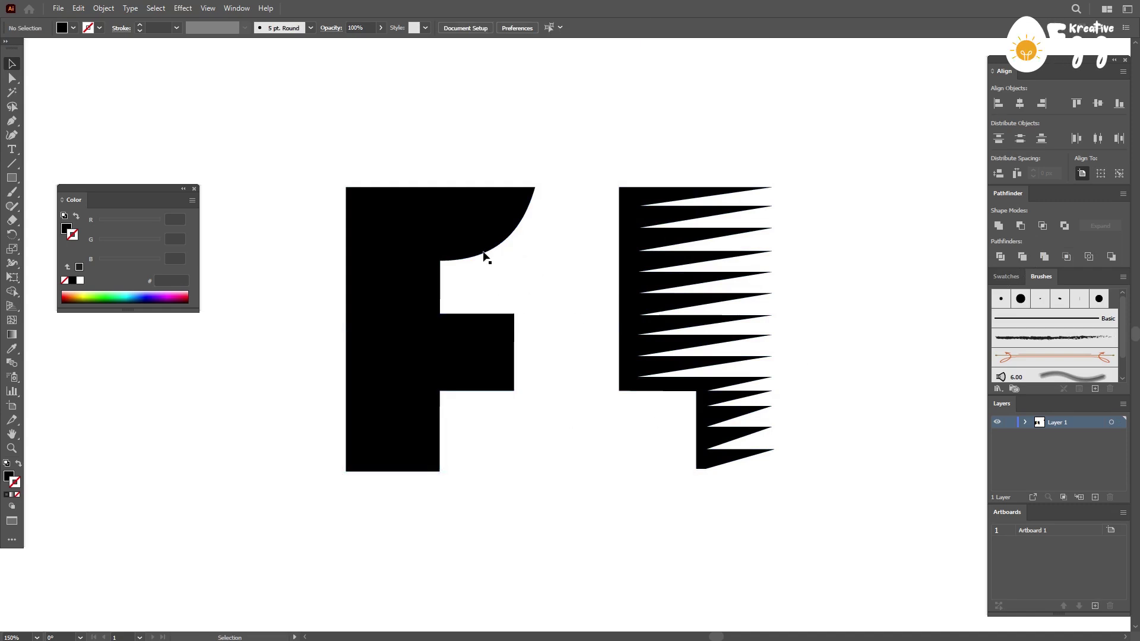
{"action": "left_click_drag", "start_coordinate": [486, 336], "coordinate": [277, 336]}
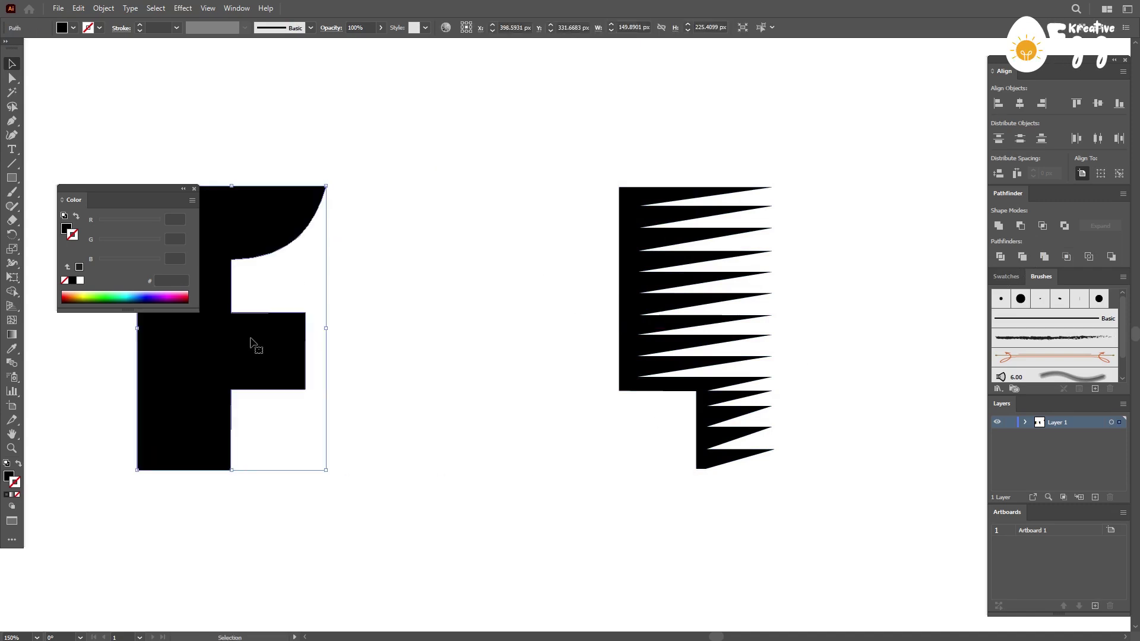
{"action": "key", "text": "ctrl+z"}
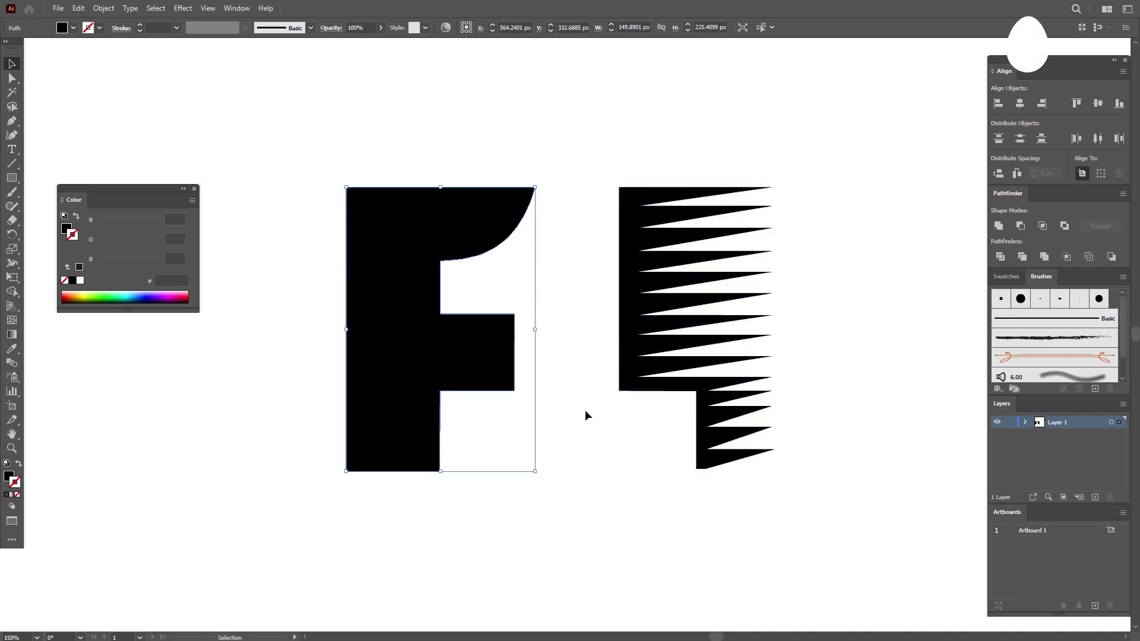
- Fill both the F and the spike shape with the red from the colour sample square using the Eyedropper
{"action": "scroll", "coordinate": [585, 410], "scroll_direction": "down", "scroll_amount": 1}
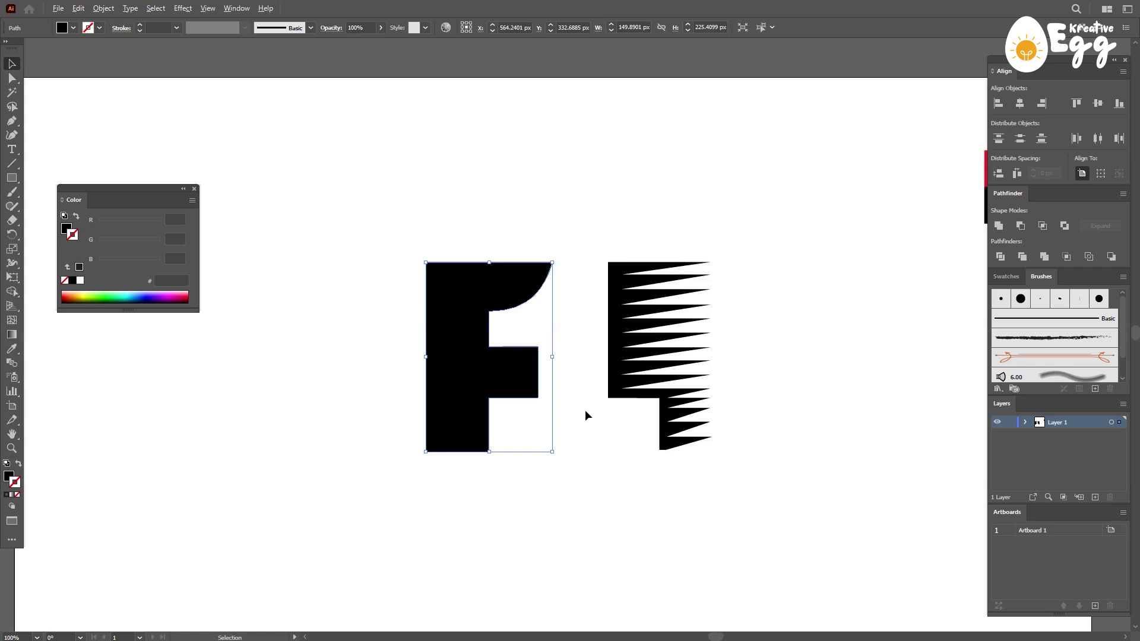
{"action": "left_click", "coordinate": [835, 478]}
{"action": "left_click_drag", "start_coordinate": [788, 449], "coordinate": [725, 434]}
{"action": "left_click_drag", "start_coordinate": [295, 201], "coordinate": [796, 466]}
{"action": "key", "text": "i"}
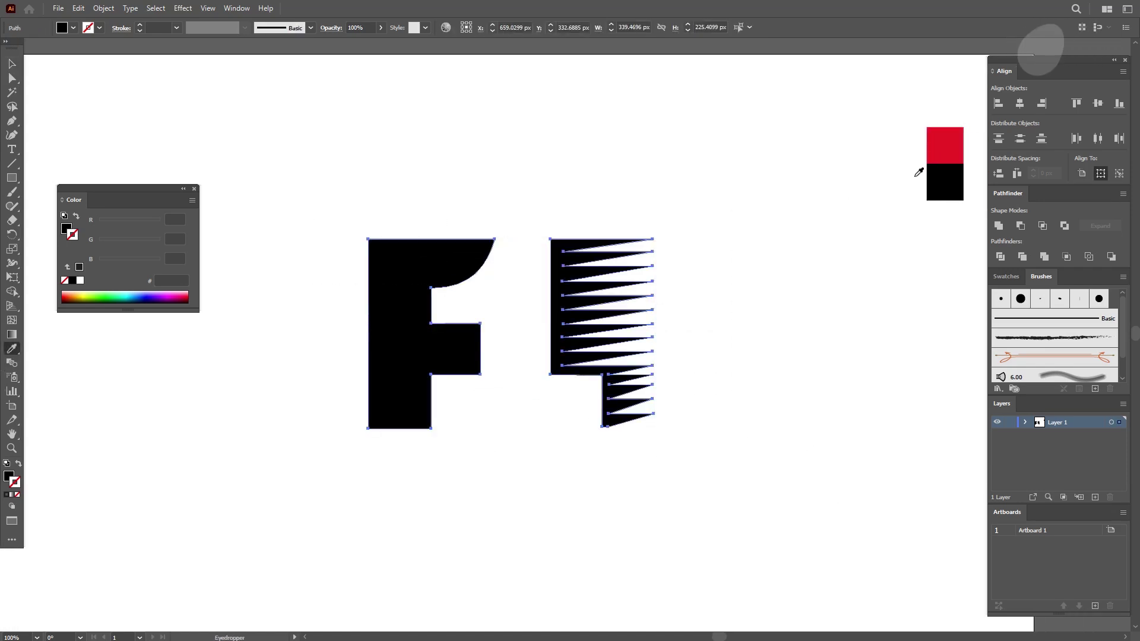
{"action": "left_click", "coordinate": [945, 141]}
{"action": "left_click", "coordinate": [12, 64]}
{"action": "left_click", "coordinate": [345, 201]}
- Close the floating Color panel and group the F with the spike shape
{"action": "scroll", "coordinate": [344, 202], "scroll_direction": "up", "scroll_amount": 1}
{"action": "left_click_drag", "start_coordinate": [561, 460], "coordinate": [498, 399]}
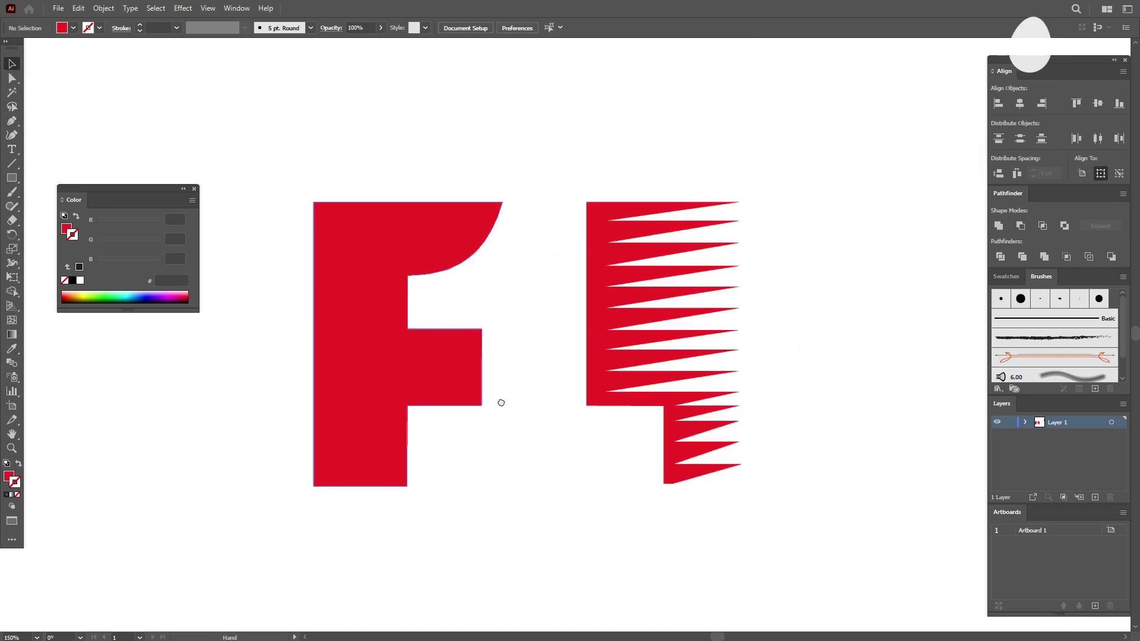
{"action": "left_click", "coordinate": [194, 189]}
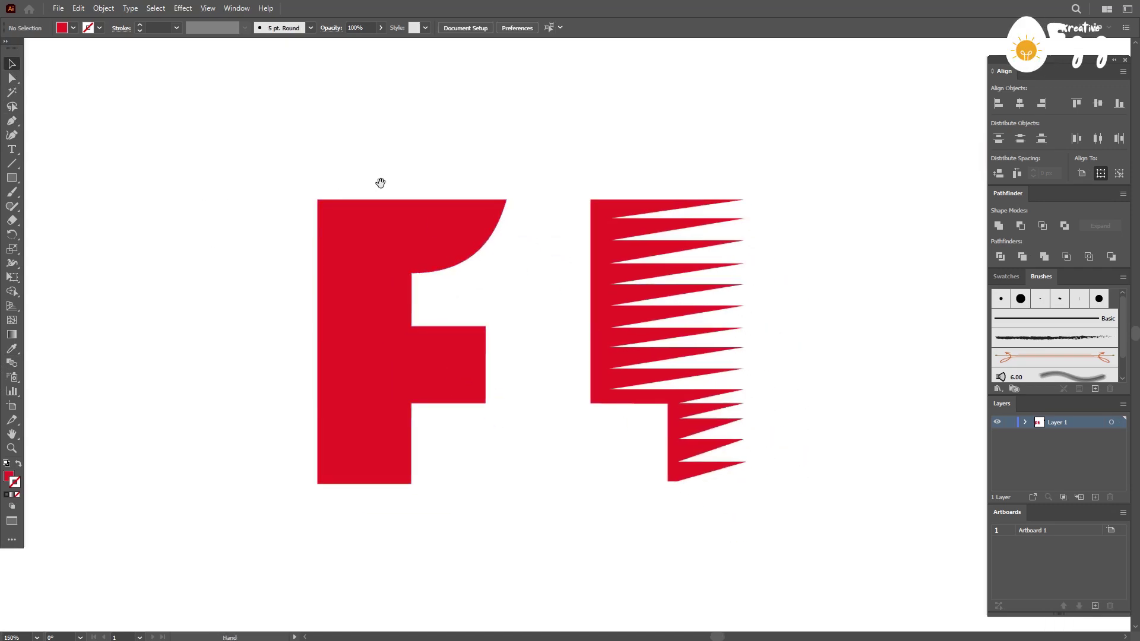
{"action": "left_click_drag", "start_coordinate": [561, 442], "coordinate": [547, 419]}
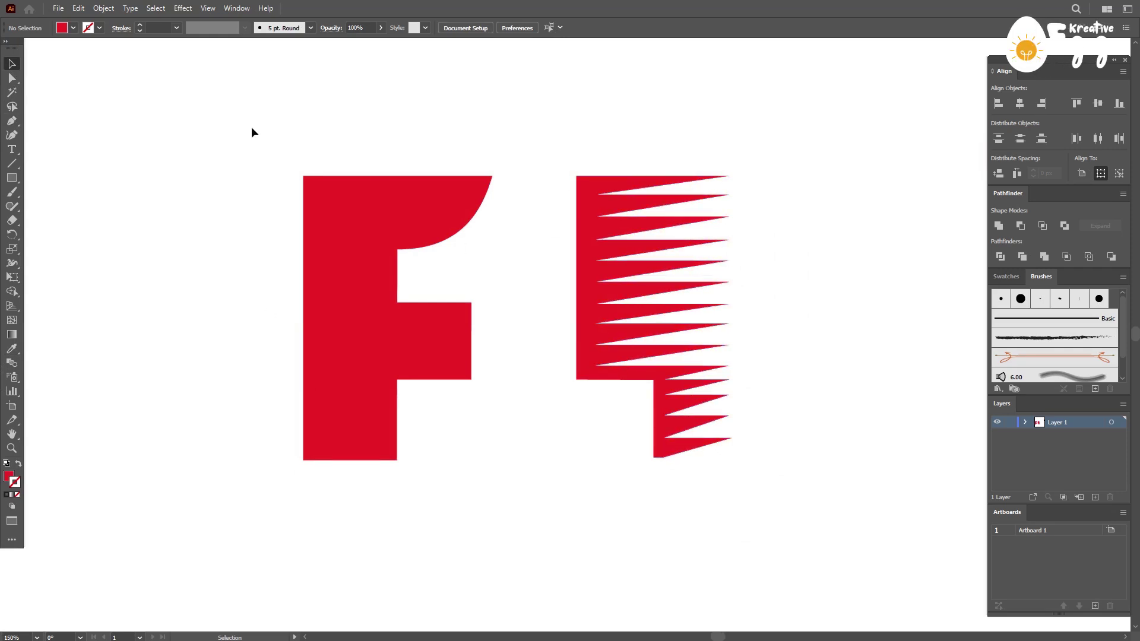
{"action": "left_click_drag", "start_coordinate": [731, 457], "coordinate": [778, 516]}
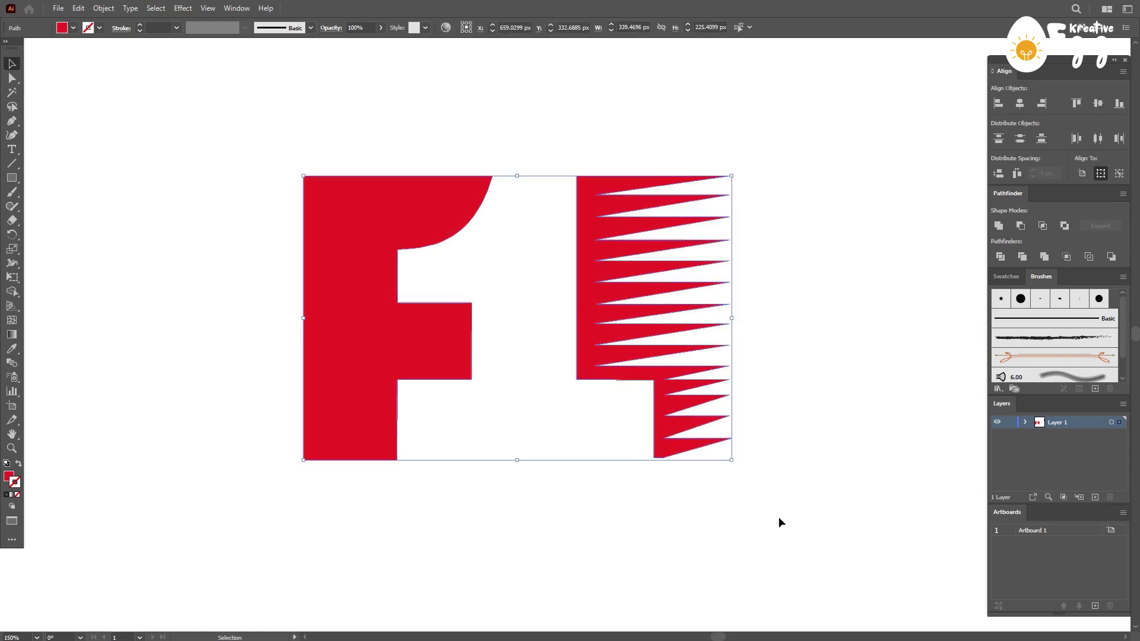
{"action": "key", "text": "a"}
{"action": "key", "text": "v"}
{"action": "key", "text": "ctrl+g"}
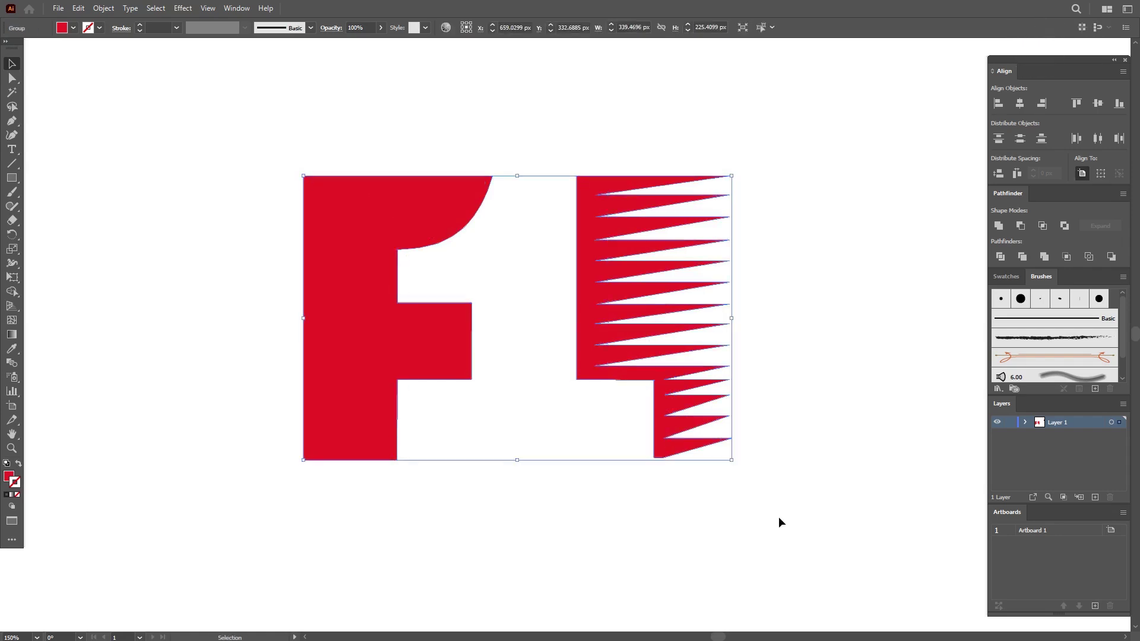
- Shear the group with Free Transform so it slants forward to about 419 px wide, keeping its height and bottom edge
{"action": "left_click", "coordinate": [13, 278]}
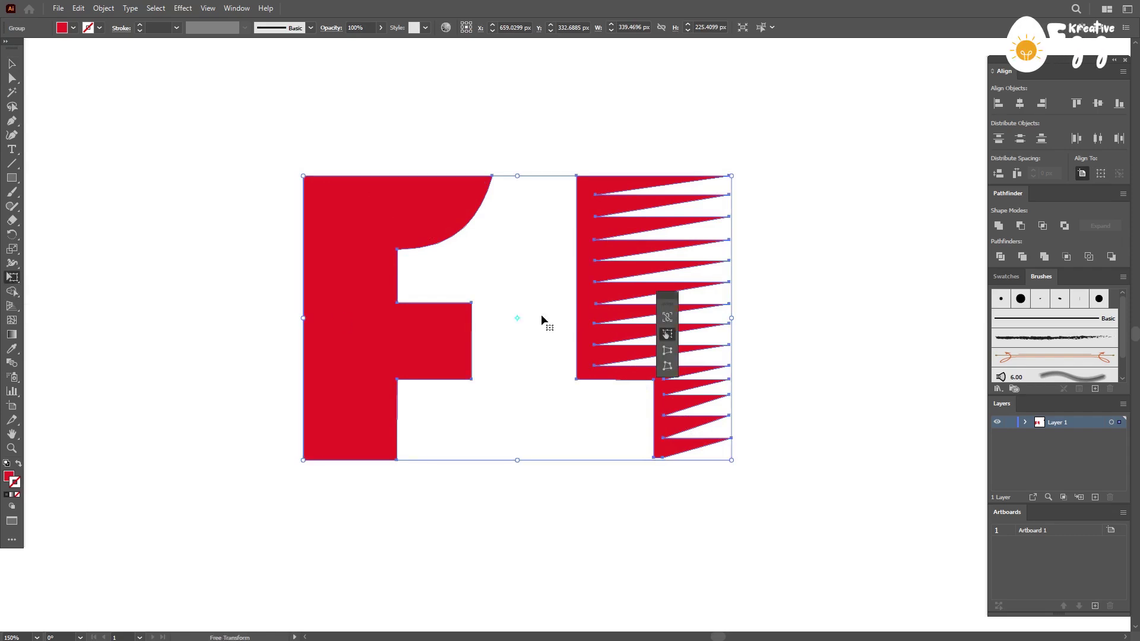
{"action": "left_click_drag", "start_coordinate": [674, 302], "coordinate": [259, 183]}
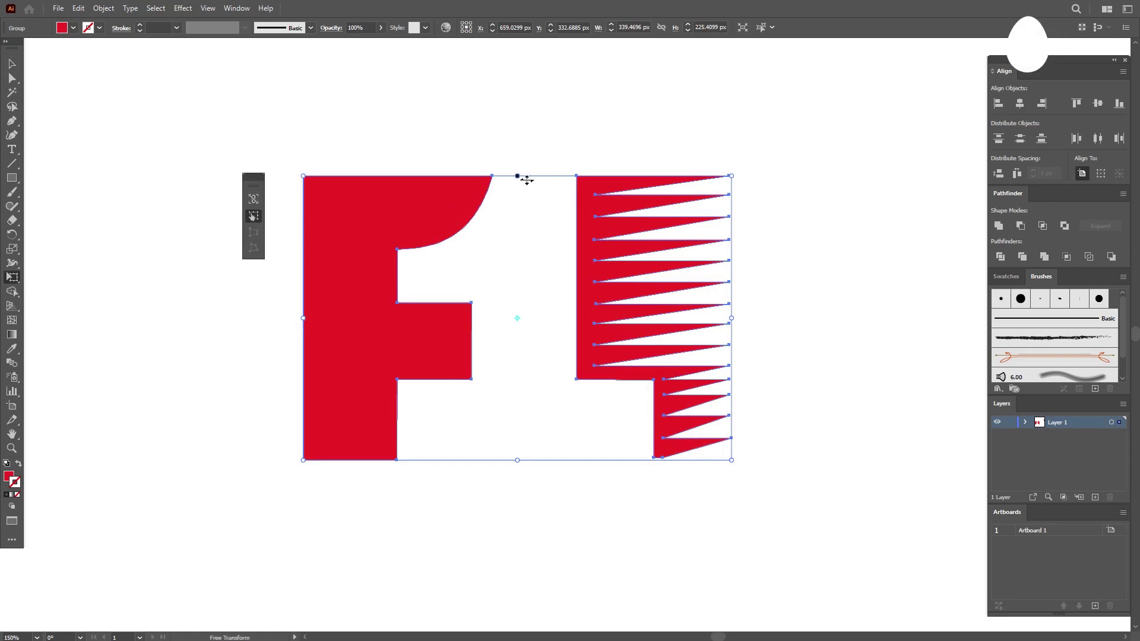
{"action": "left_click_drag", "start_coordinate": [526, 180], "coordinate": [621, 198]}
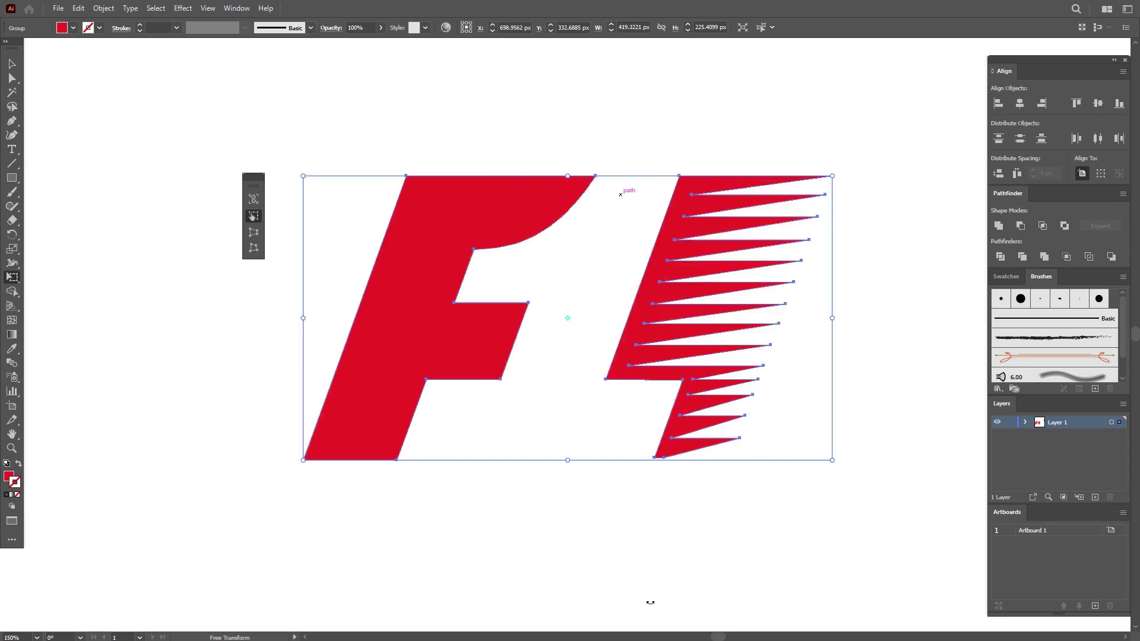
{"action": "key", "text": "v"}
{"action": "left_click", "coordinate": [580, 140]}
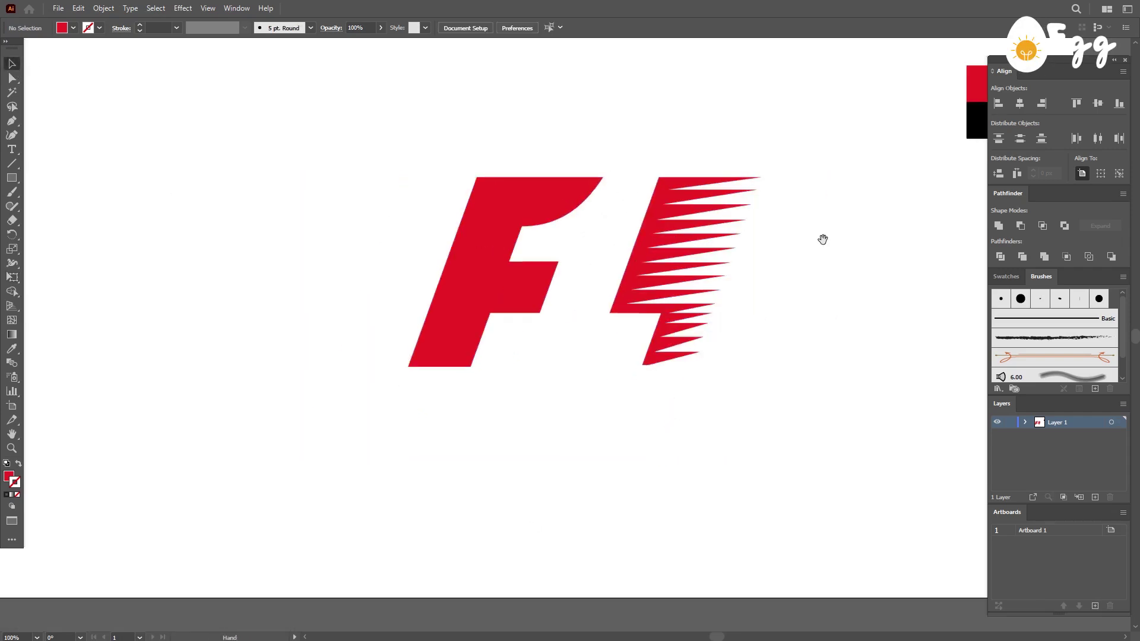
- Enlarge the slanted logo proportionally by roughly a third and reposition it near the middle of the artboard
{"action": "key", "text": "ctrl+minus"}
{"action": "left_click_drag", "start_coordinate": [810, 280], "coordinate": [815, 287]}
{"action": "left_click_drag", "start_coordinate": [677, 409], "coordinate": [793, 433]}
{"action": "left_click_drag", "start_coordinate": [693, 330], "coordinate": [655, 326]}
{"action": "left_click_drag", "start_coordinate": [761, 437], "coordinate": [802, 456]}
{"action": "left_click", "coordinate": [849, 393]}
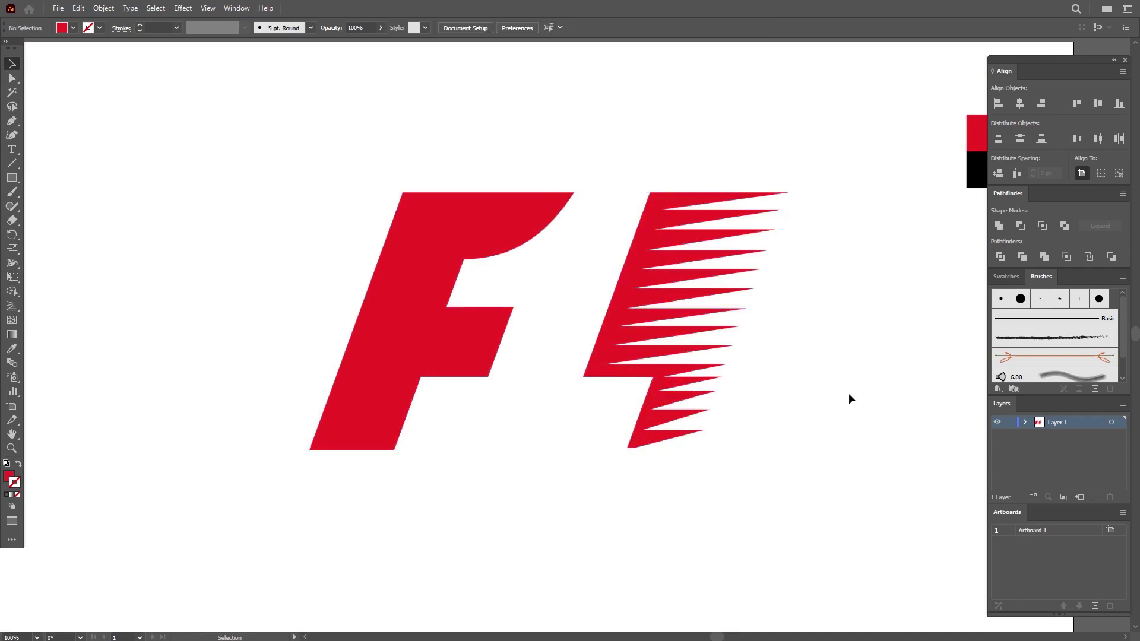